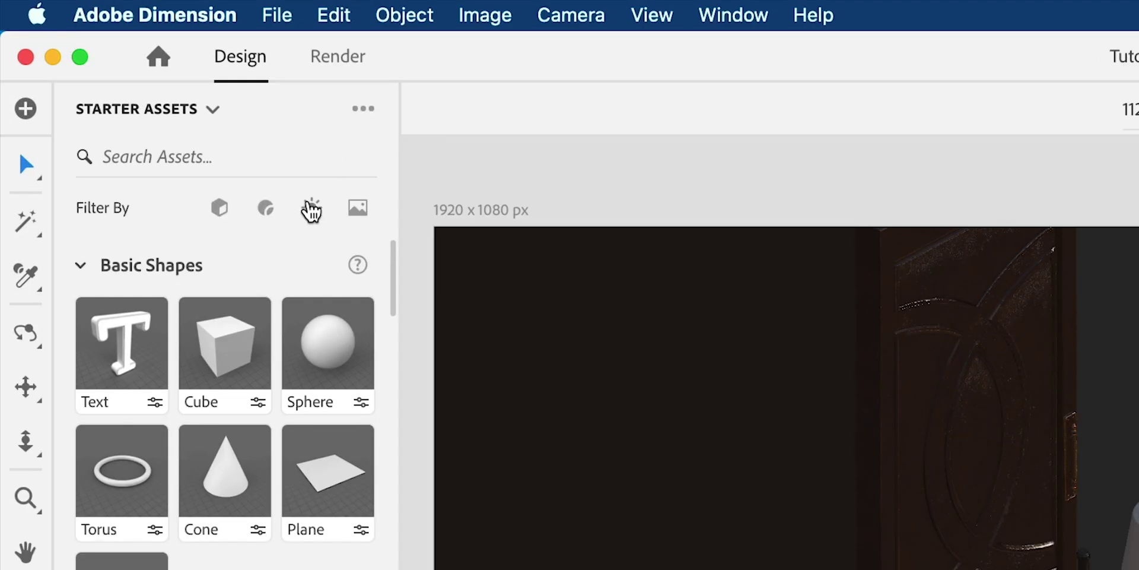
Filter Starter Assets to Lights, then switch to the Adobe Standard Materials.
click(155, 104)
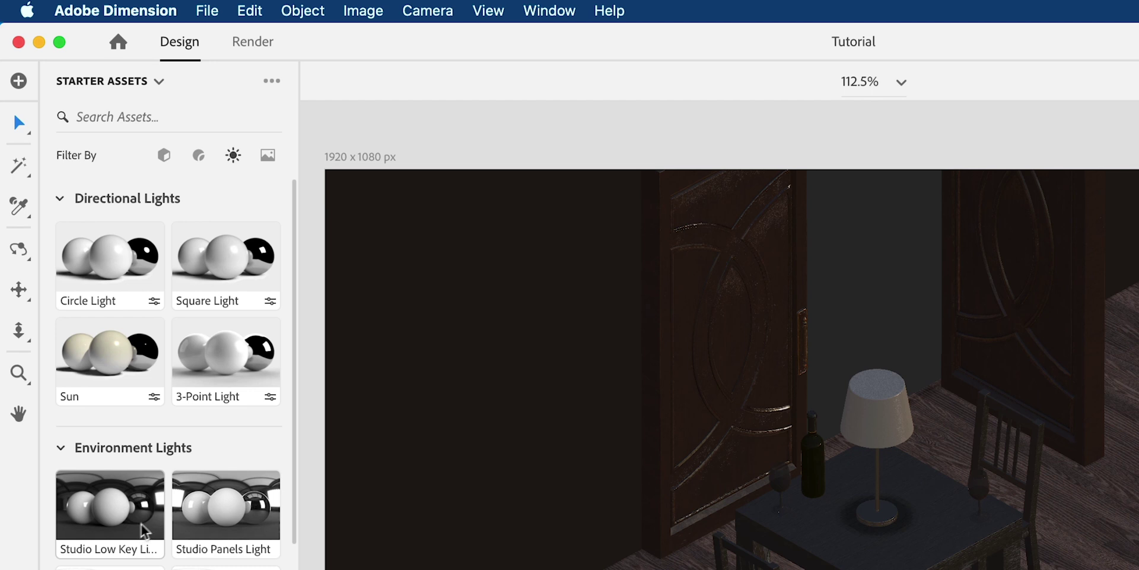
click(199, 157)
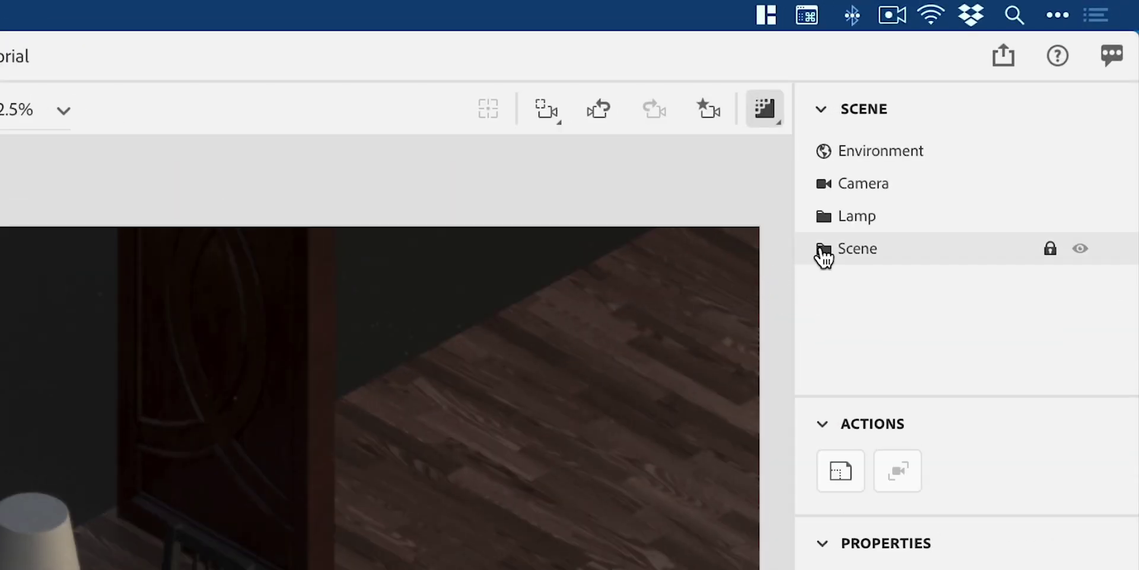
click(981, 125)
scroll(886, 310, down, 10)
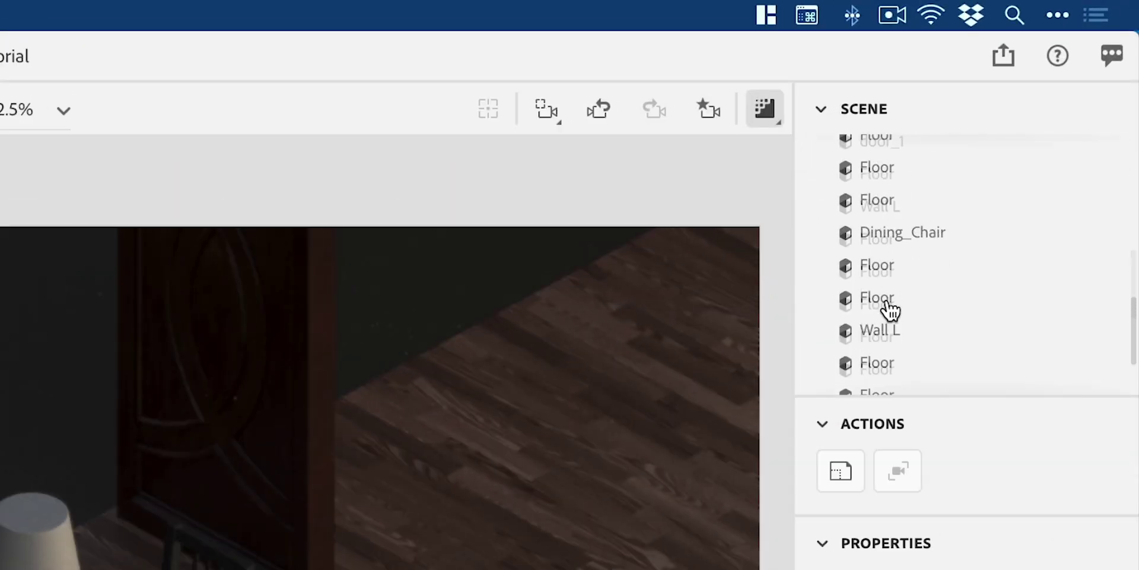
scroll(887, 310, up, 15)
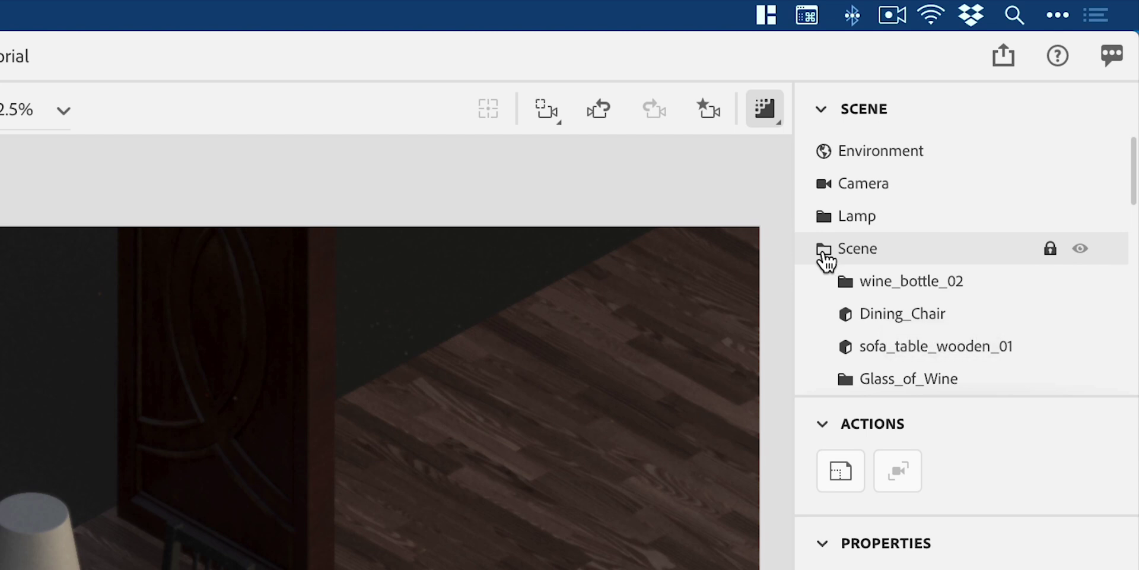
click(824, 254)
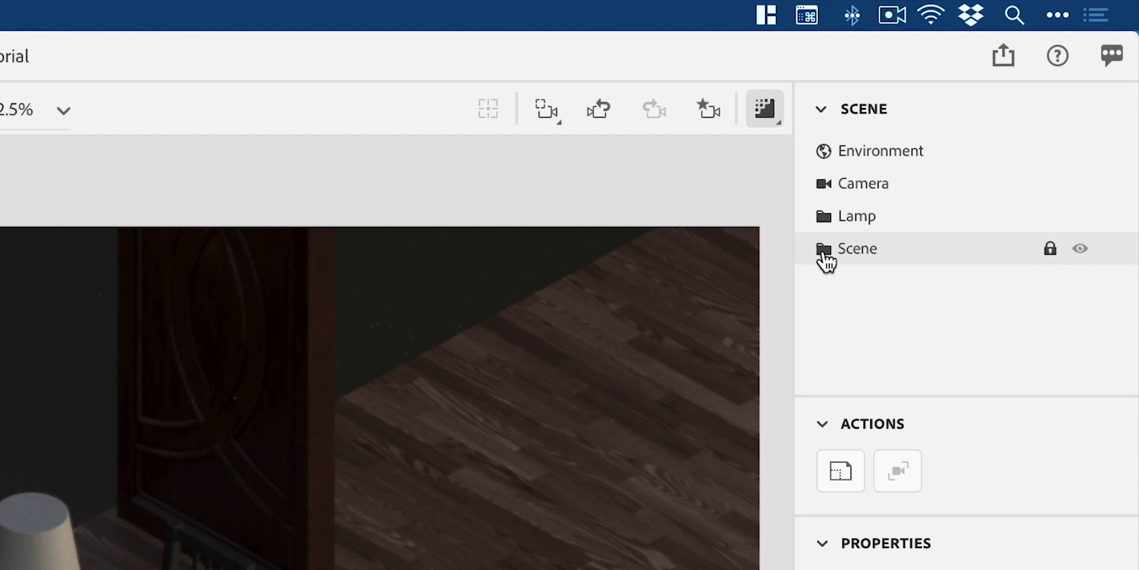
click(823, 221)
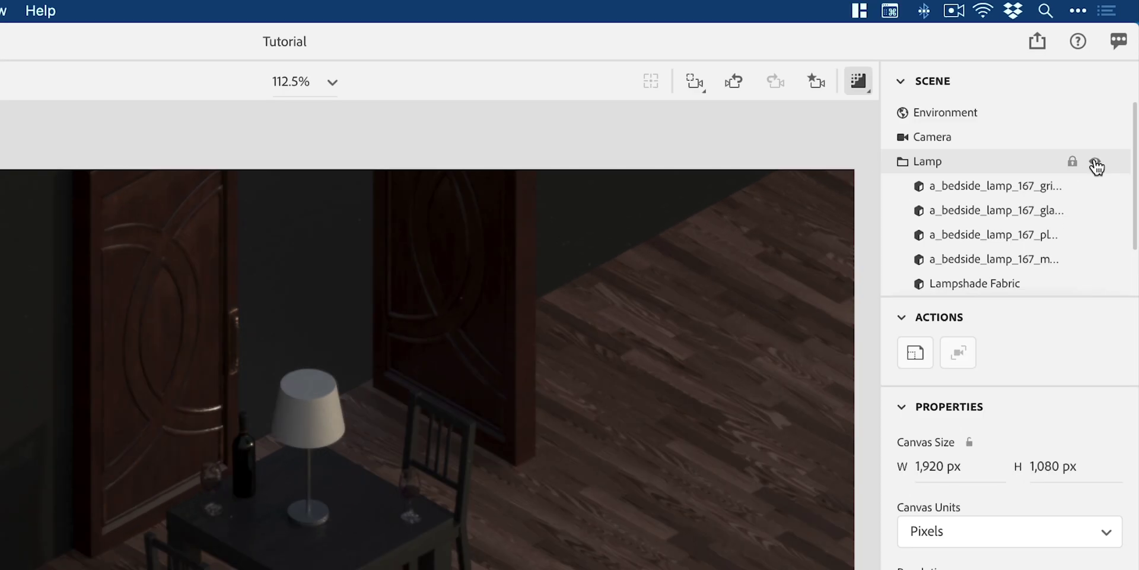
click(1080, 216)
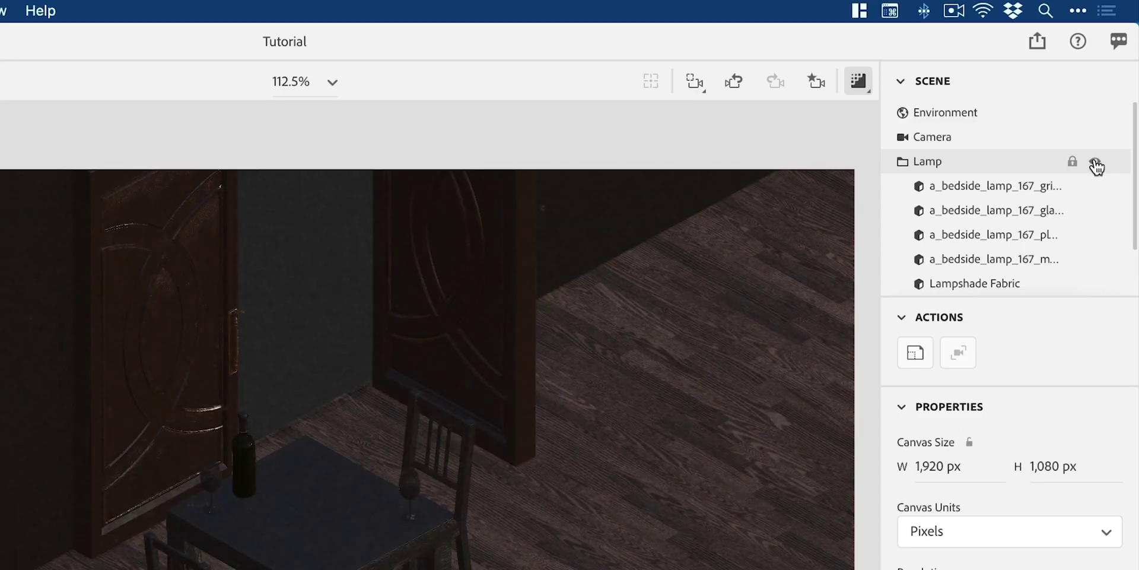
click(1096, 165)
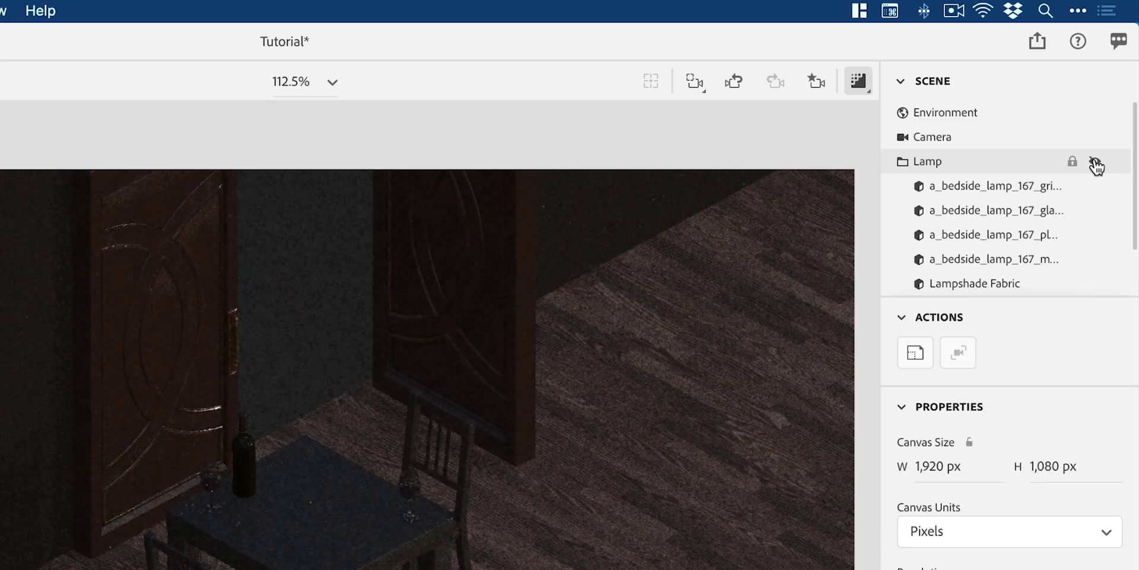
click(904, 162)
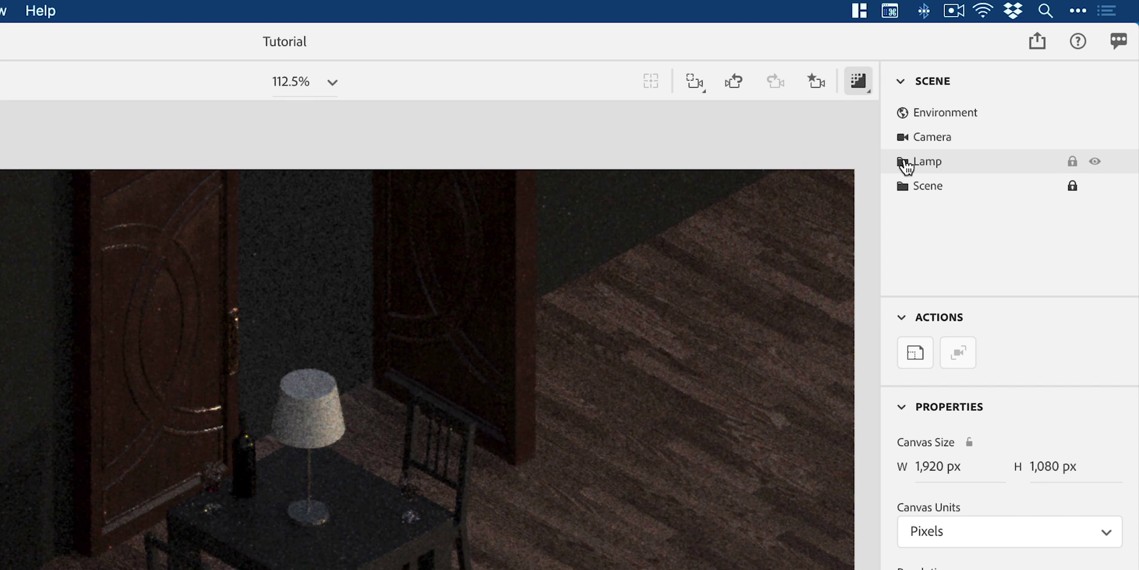
With render preview off, drop a Sphere onto the table and scale it to 0.1 (about 1.06 cm).
click(858, 84)
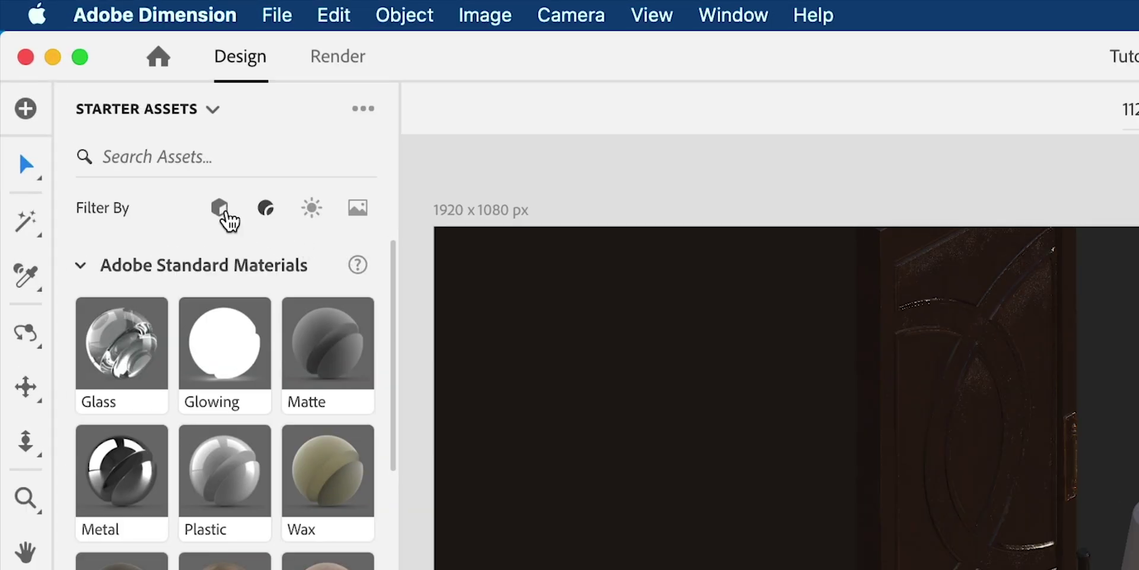
click(220, 208)
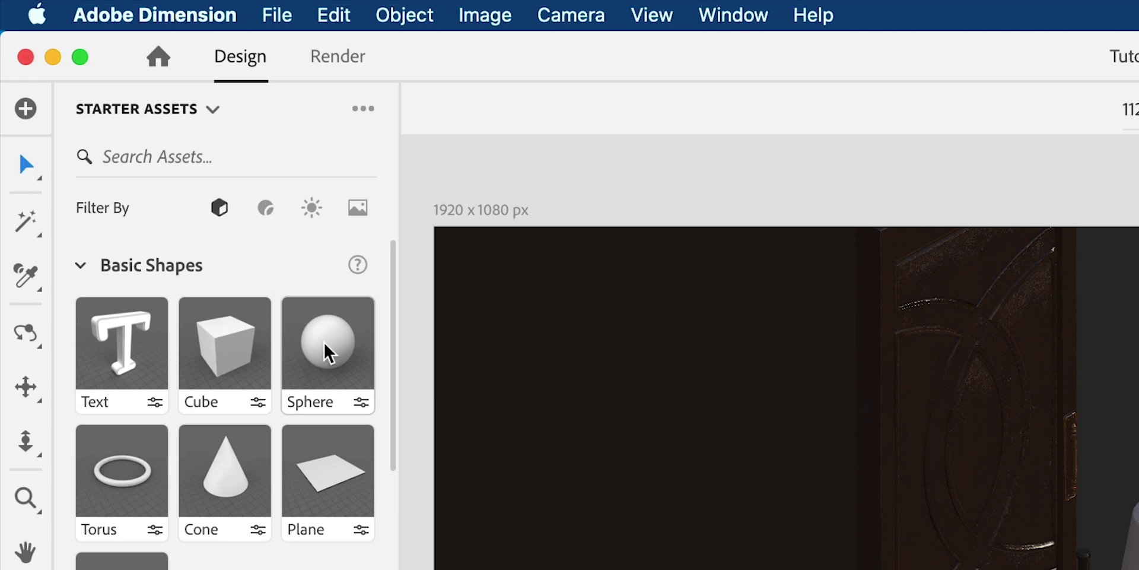
drag(326, 351, 600, 362)
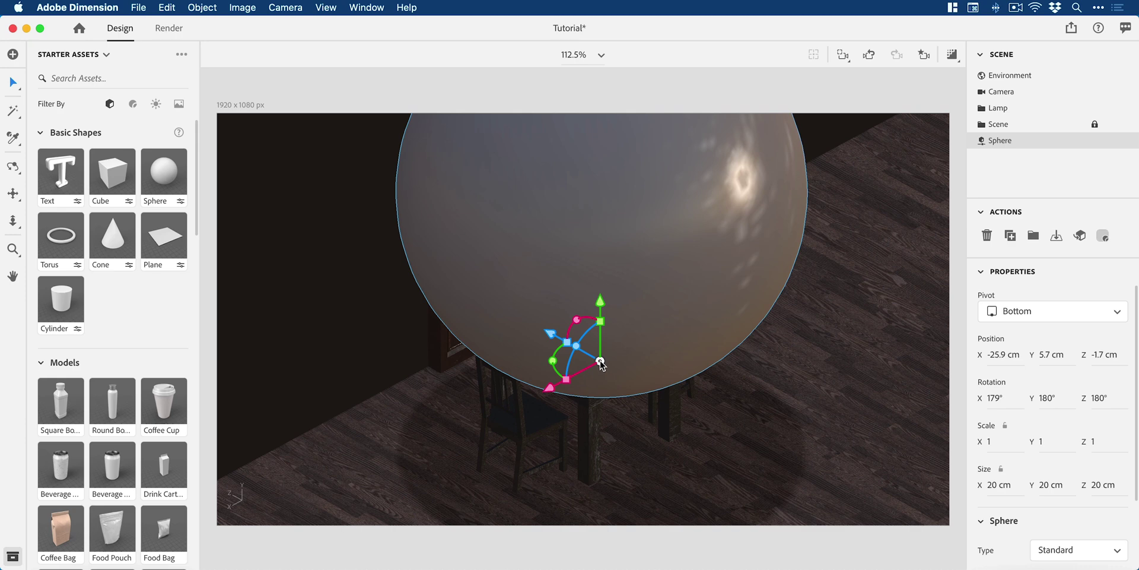
key(s)
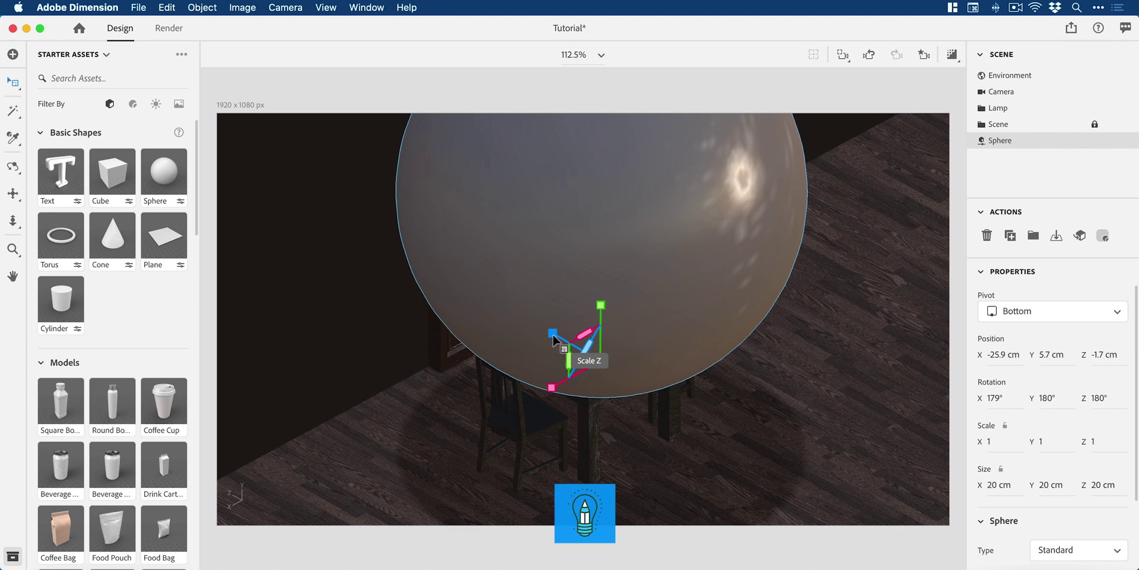
drag(550, 333, 587, 346)
key(f)
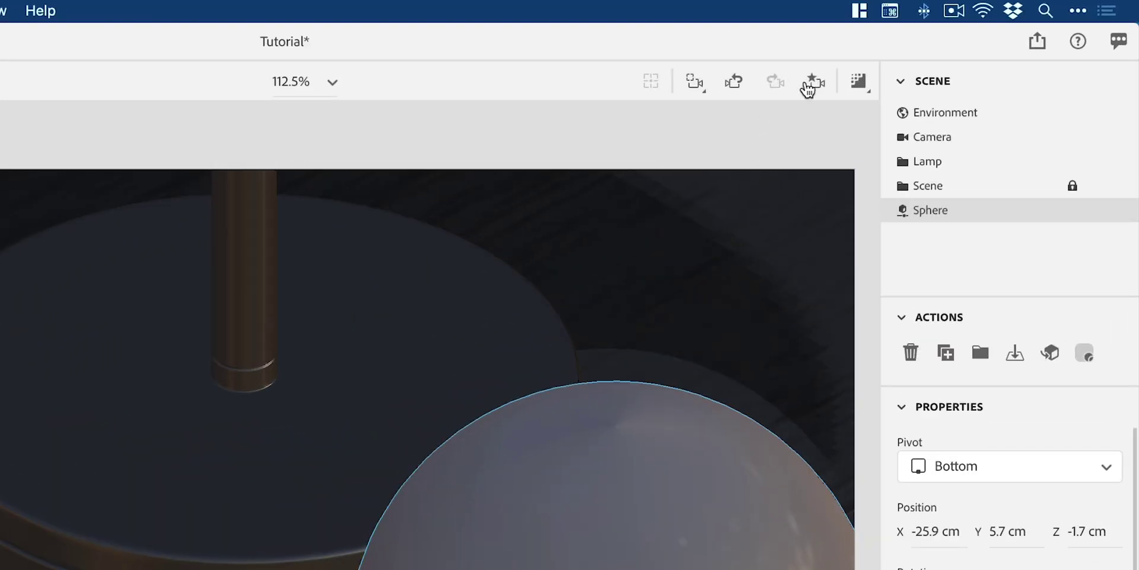
Restore the Camera bookmark view and raise the sphere up into the lampshade.
click(810, 86)
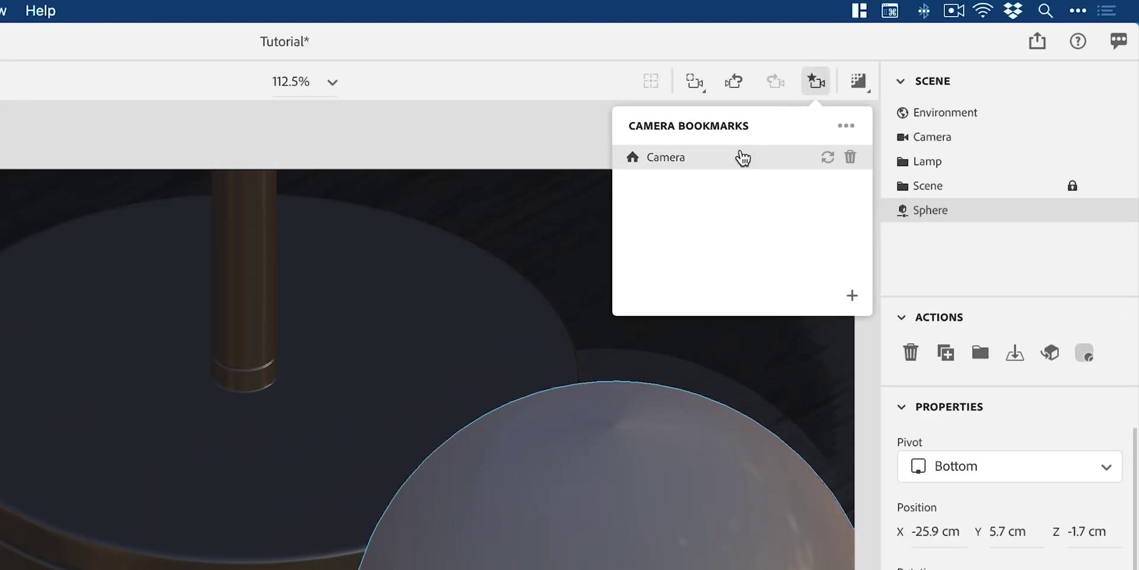
click(737, 155)
click(816, 86)
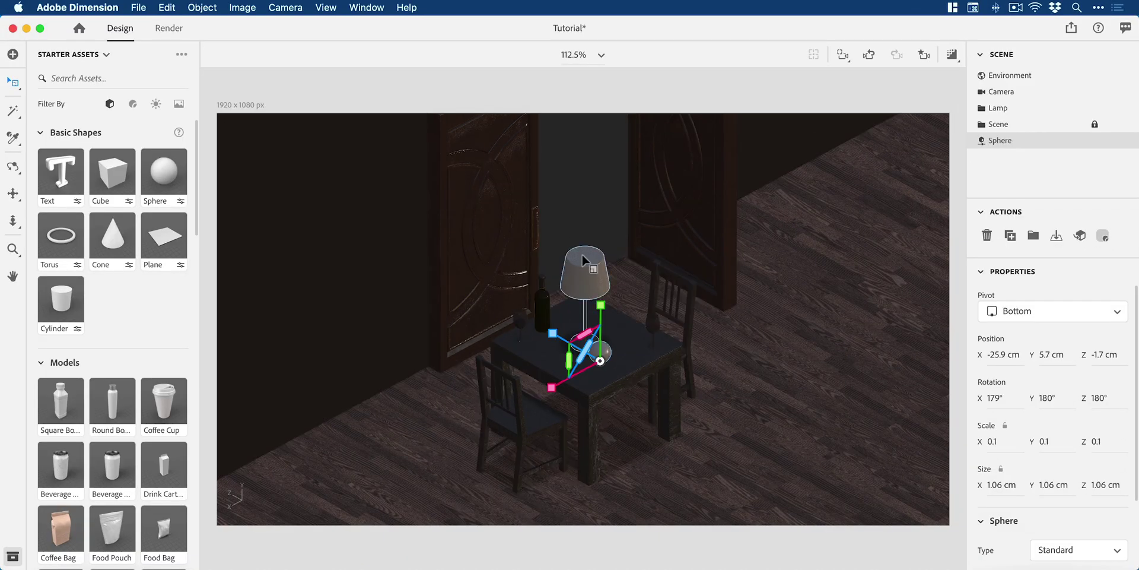
scroll(582, 254, up, 5)
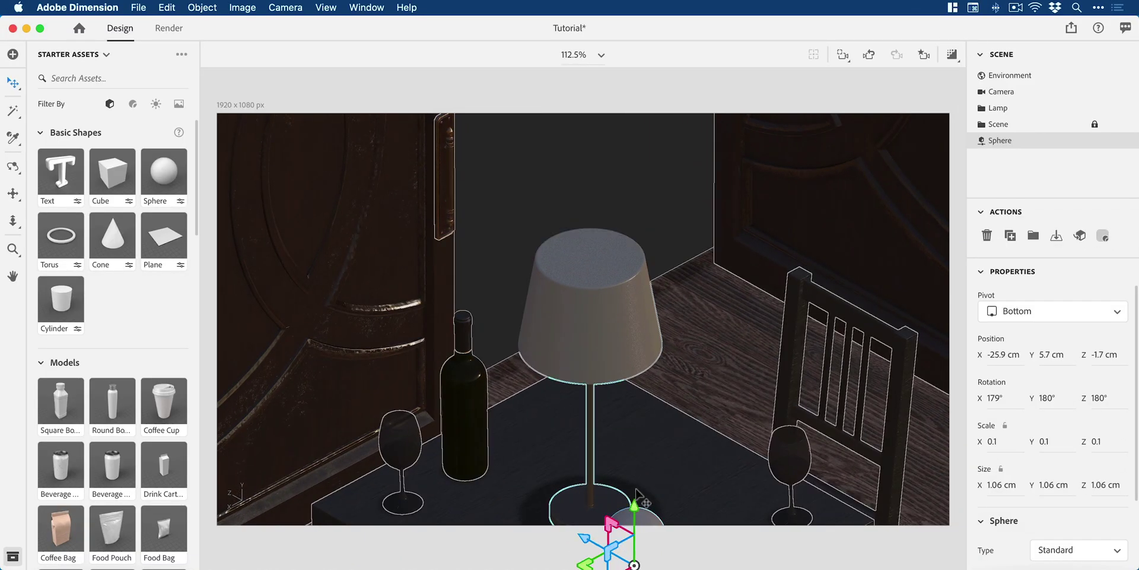
drag(635, 510, 635, 296)
scroll(611, 332, up, 5)
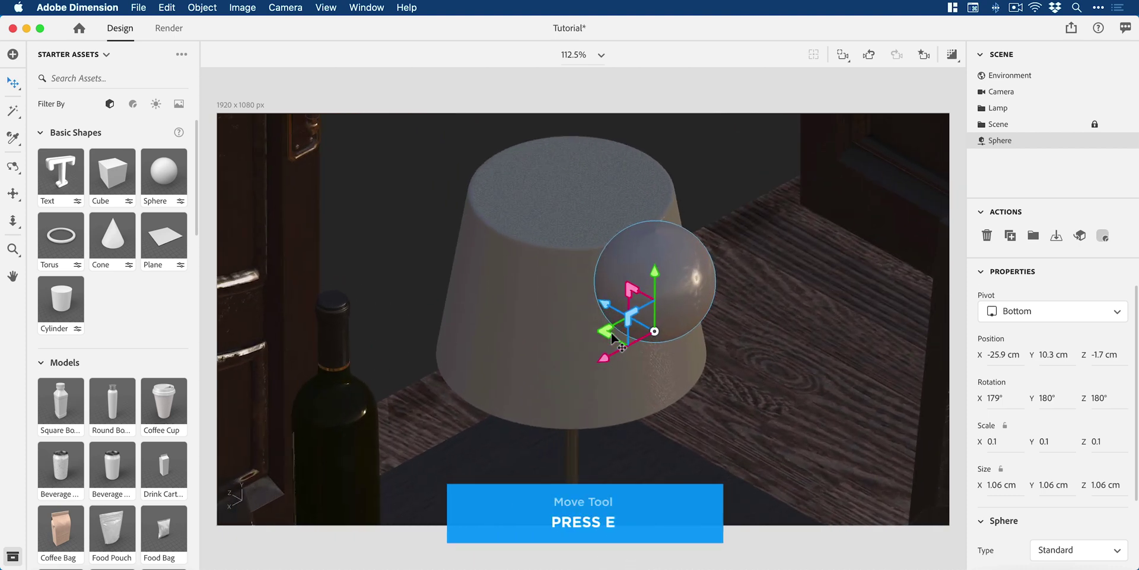
Centre the sphere under the lampshade along X and Z, bringing Z to 0 cm.
key(1)
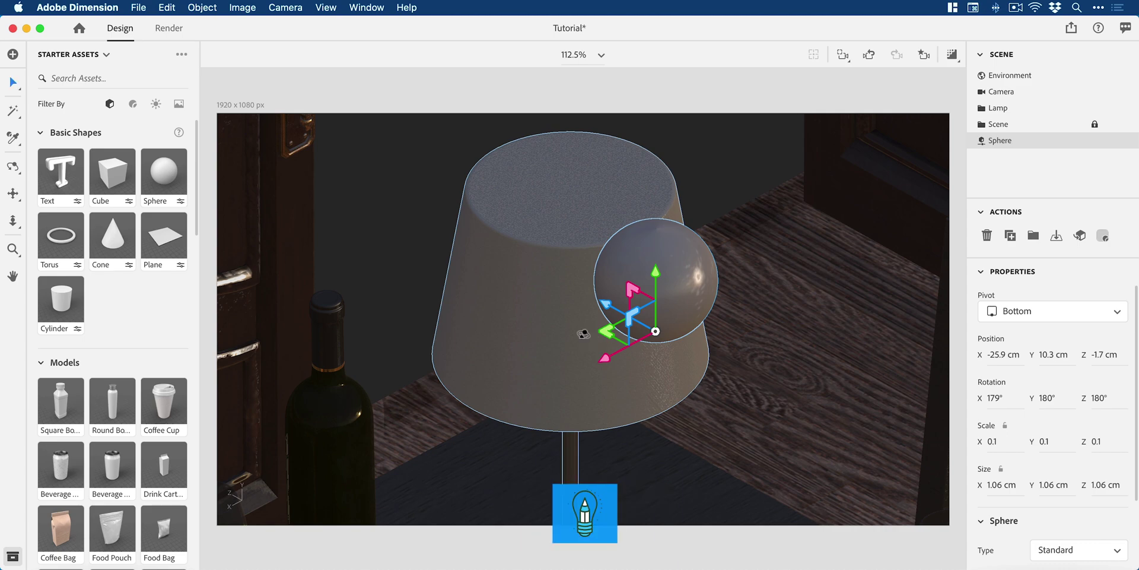
drag(585, 329, 651, 279)
key(v)
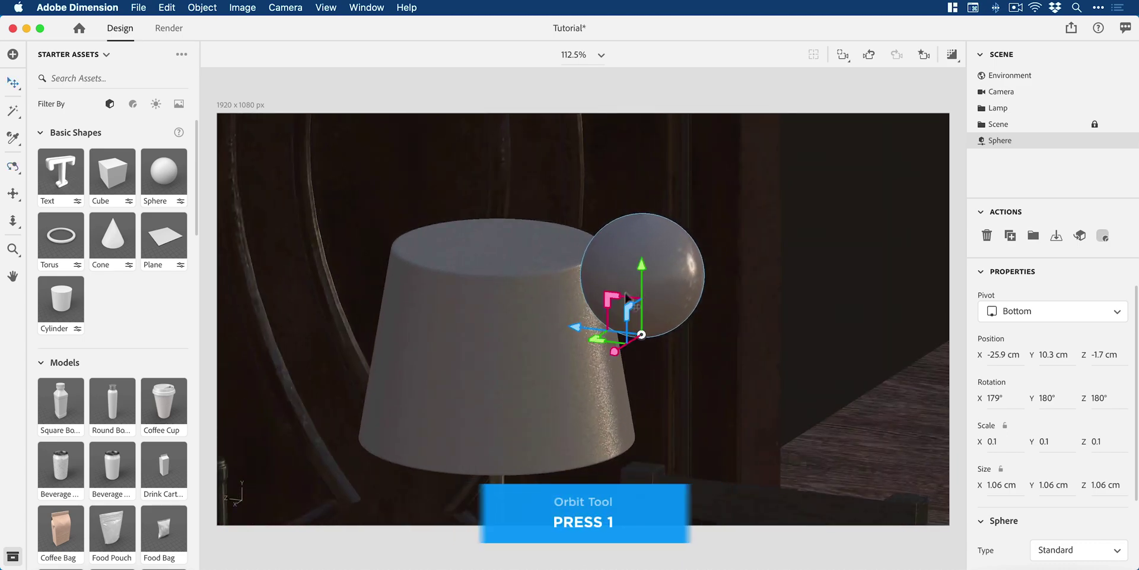
drag(561, 322, 523, 309)
drag(525, 251, 571, 338)
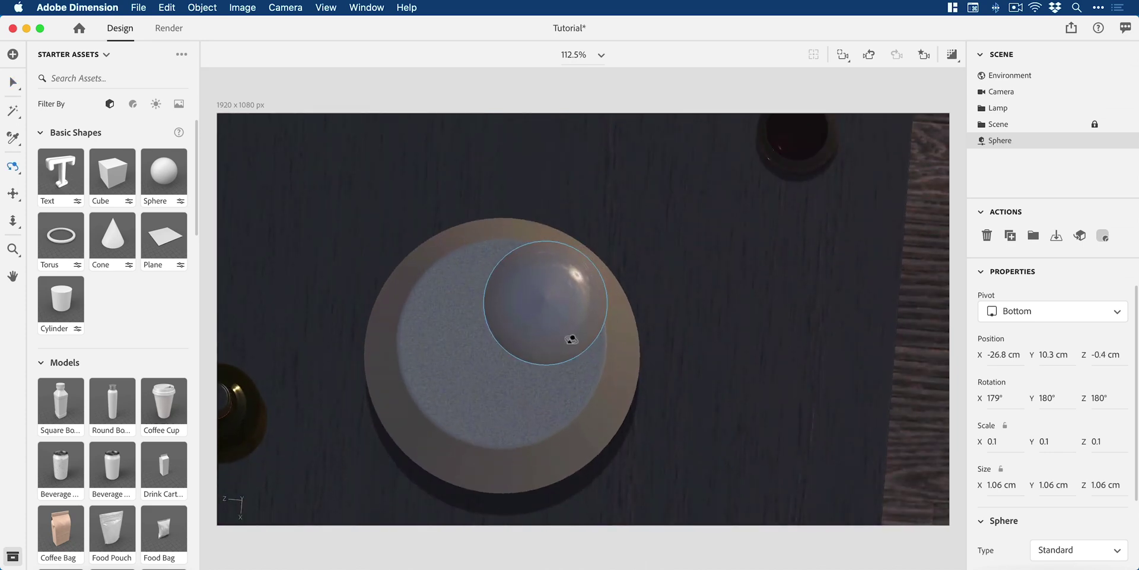
drag(469, 301, 435, 299)
drag(505, 380, 486, 415)
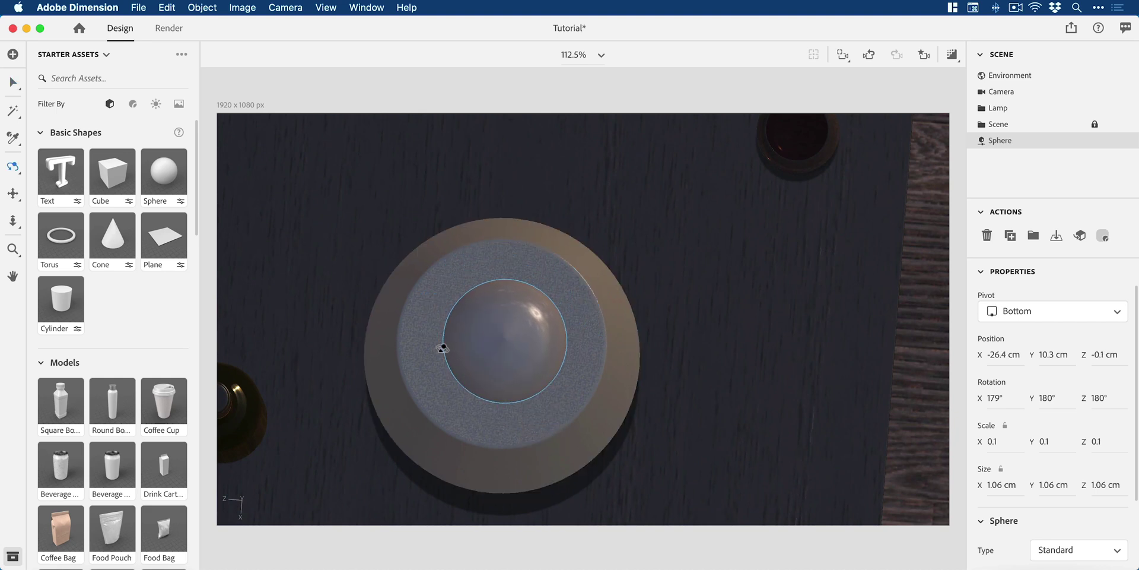
drag(435, 344, 427, 337)
Lower the sphere slightly inside the shade to X -26.4, Y 9.7, Z 0 cm.
key(1)
drag(515, 371, 446, 255)
key(v)
drag(498, 304, 497, 355)
key(1)
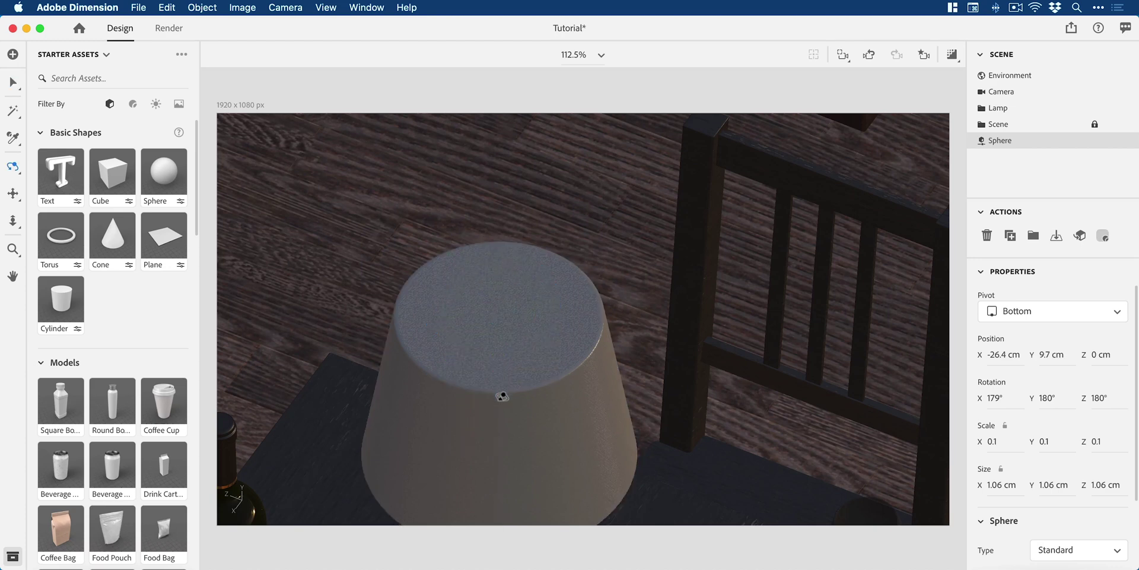
drag(500, 397, 511, 259)
Expand the Scene group in the Scene panel and pull the view back to the whole room.
scroll(496, 381, up, 5)
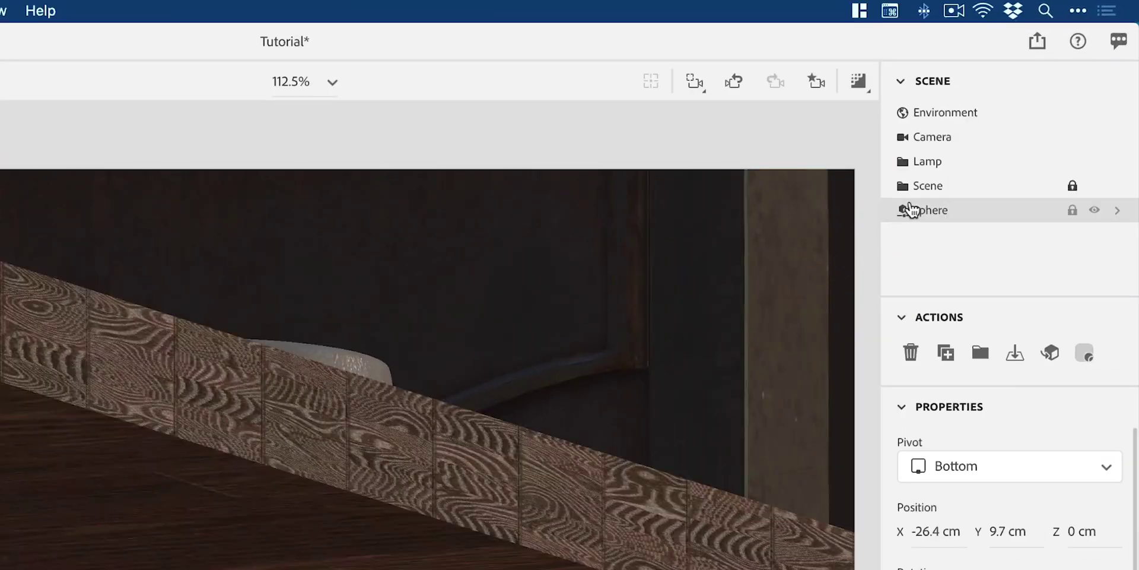
click(904, 189)
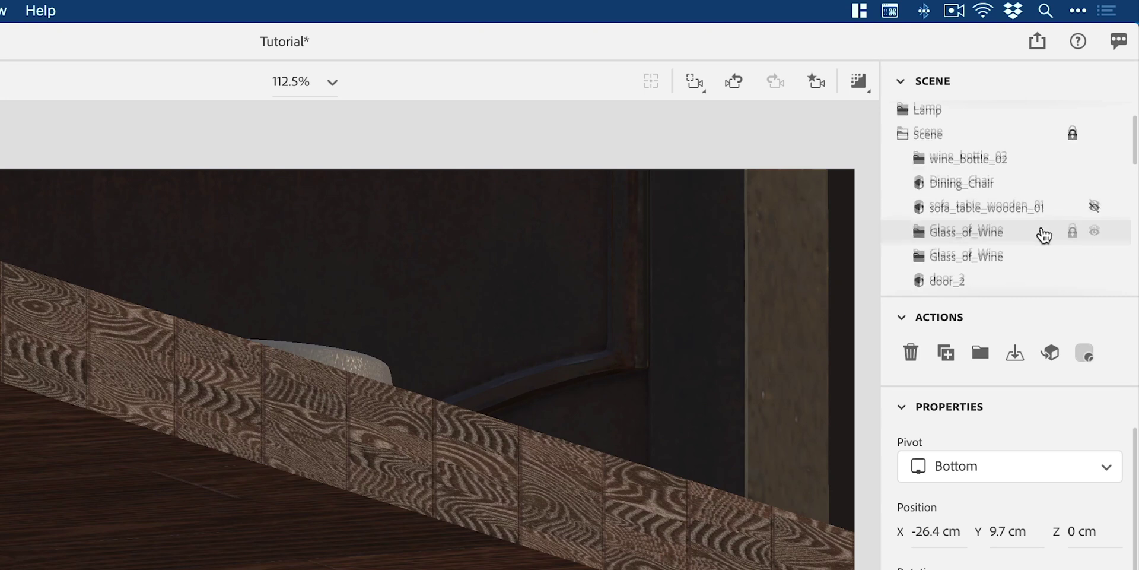
scroll(1042, 234, down, 5)
scroll(1044, 236, down, 7)
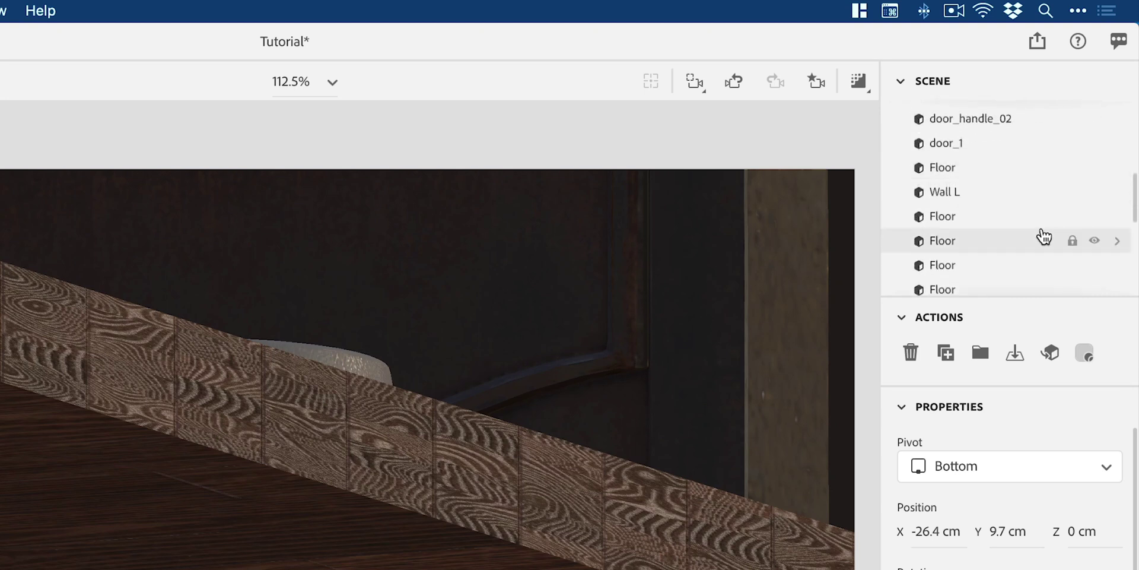
scroll(1044, 236, down, 6)
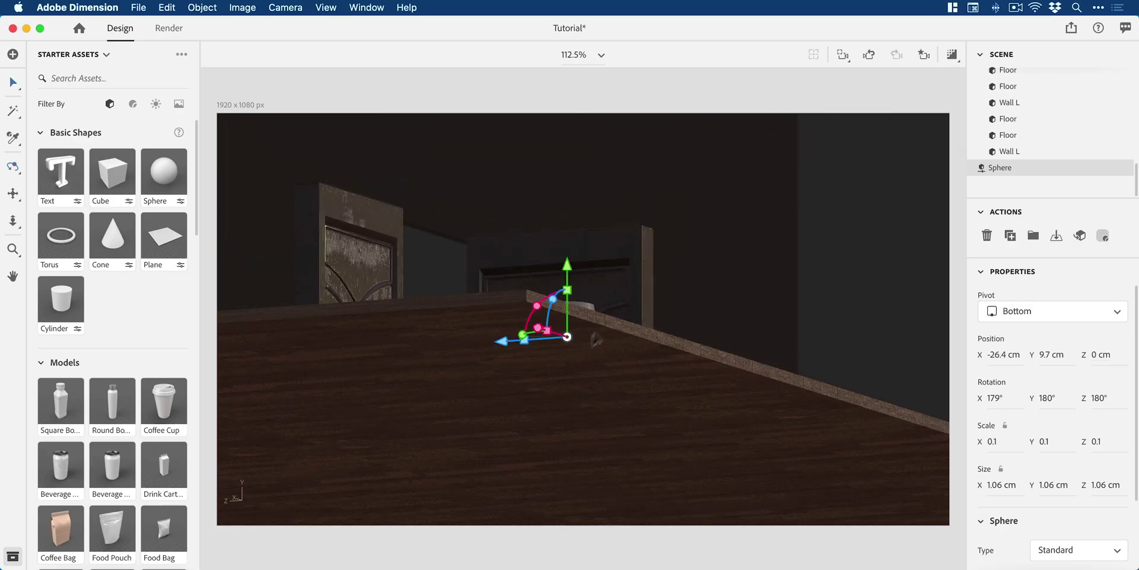
drag(596, 339, 585, 412)
Make sofa_table_wooden_01 visible again, then collapse and select the Scene group.
key(v)
scroll(585, 415, up, 10)
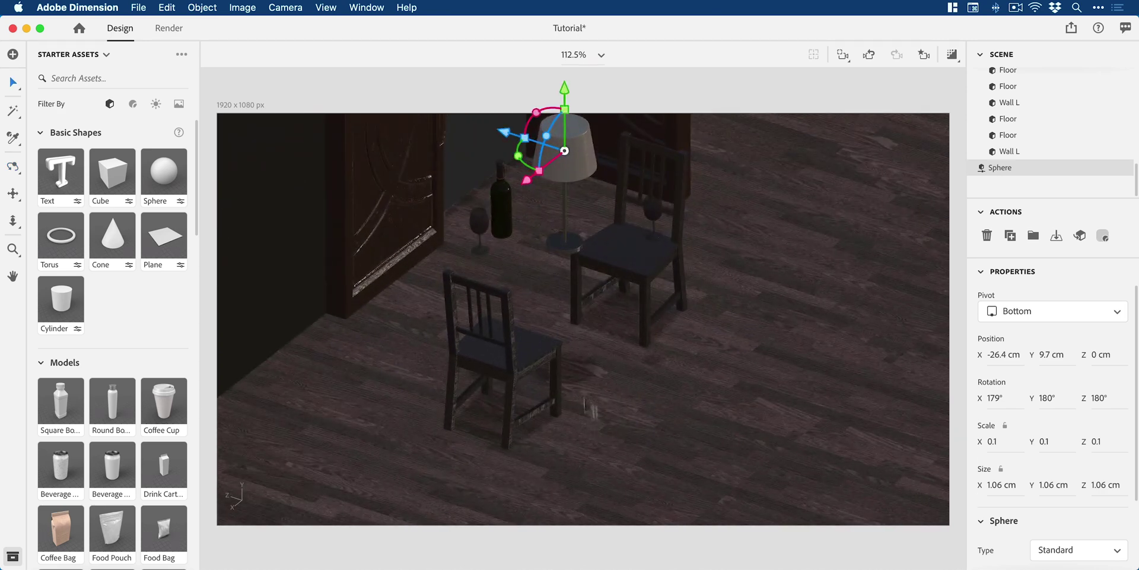
key(1)
scroll(571, 178, up, 10)
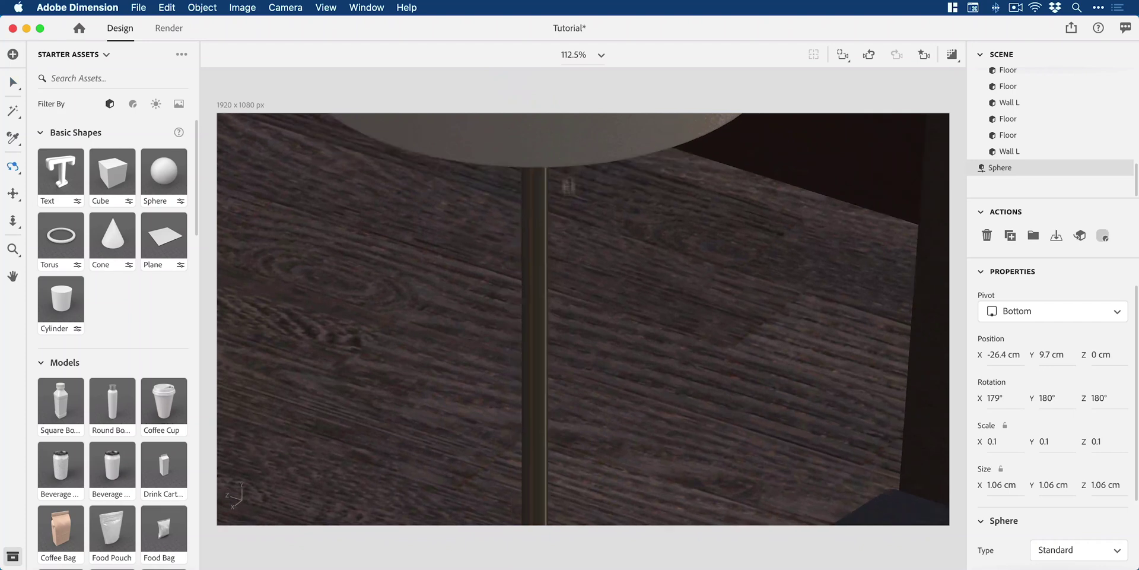
scroll(568, 156, down, 5)
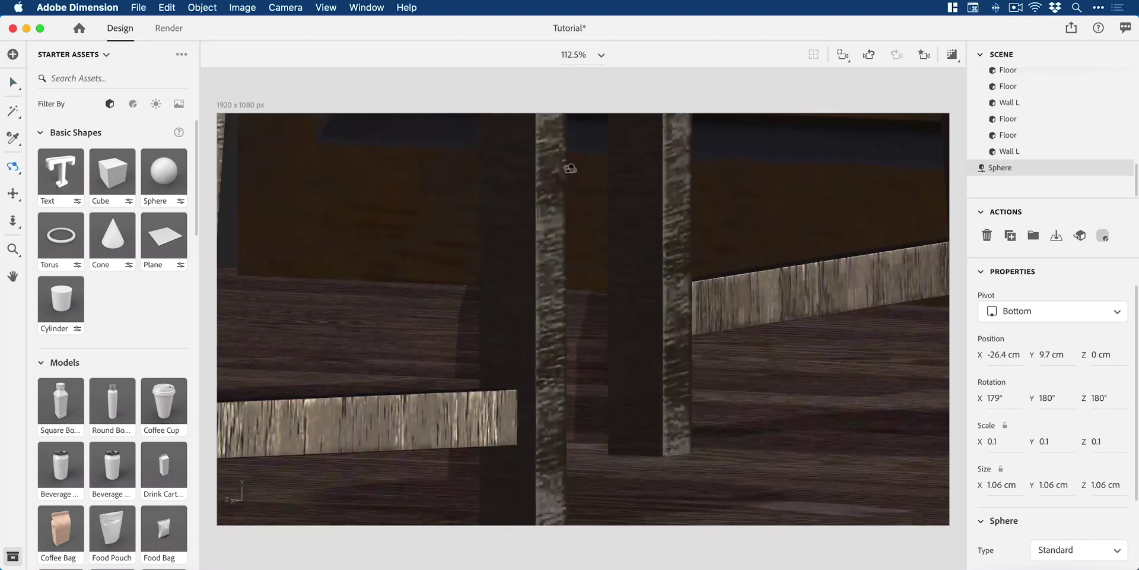
scroll(1111, 155, up, 10)
scroll(1109, 171, down, 1)
click(1109, 168)
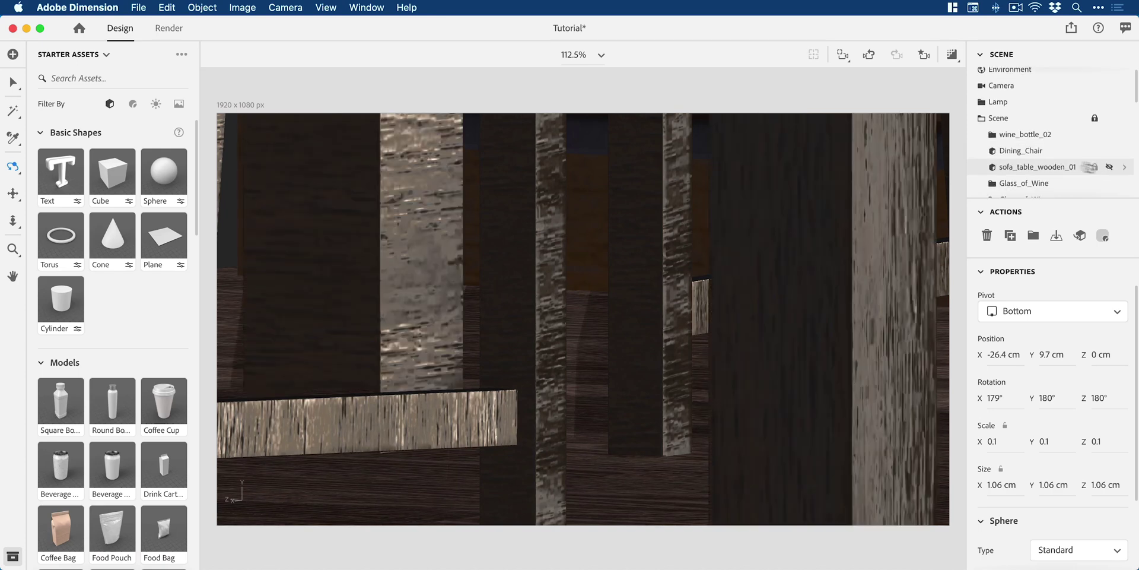
click(982, 118)
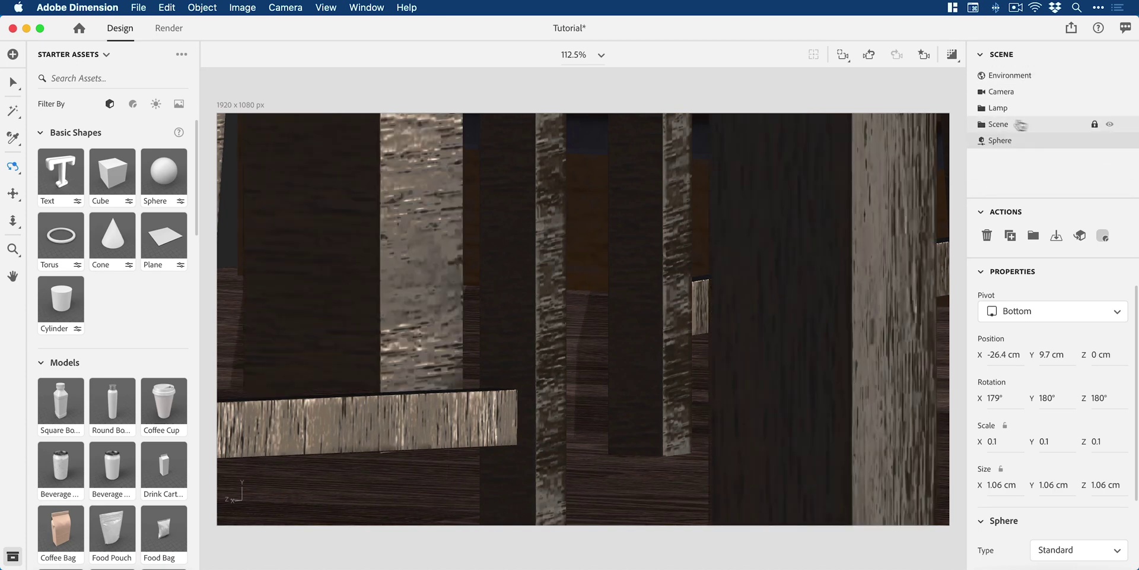
click(1062, 124)
Hide the Scene group and orbit to look up under the lampshade.
click(1109, 125)
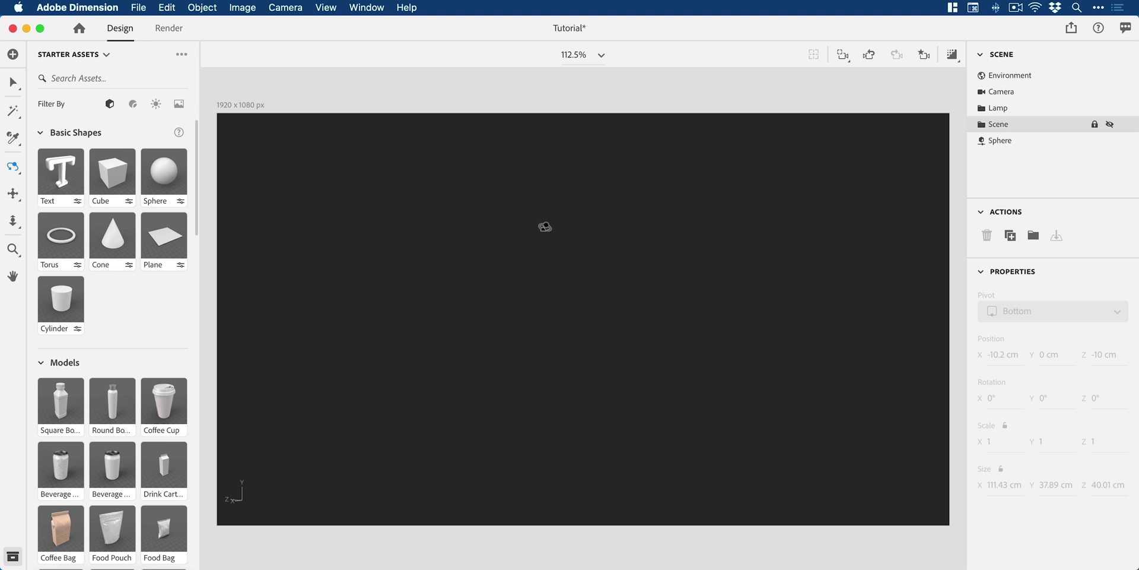
scroll(591, 239, up, 5)
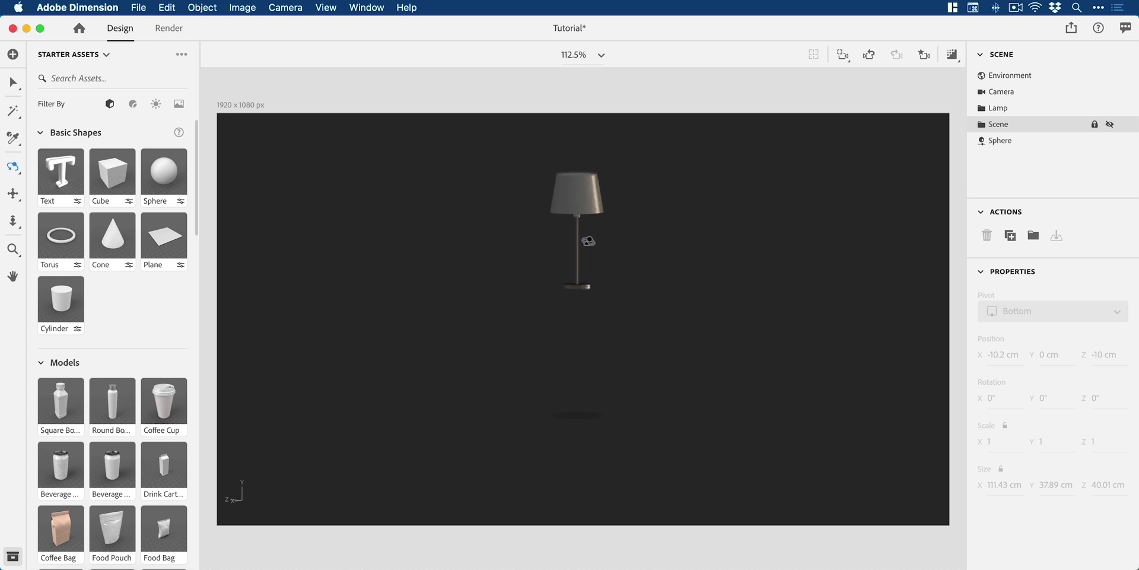
drag(587, 241, 621, 247)
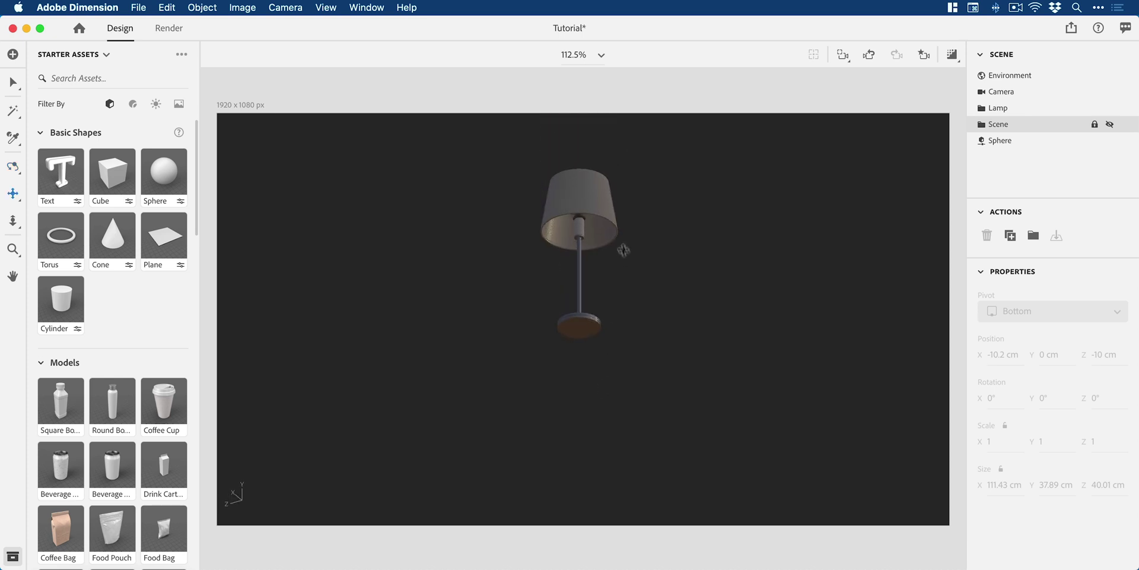
scroll(600, 224, up, 5)
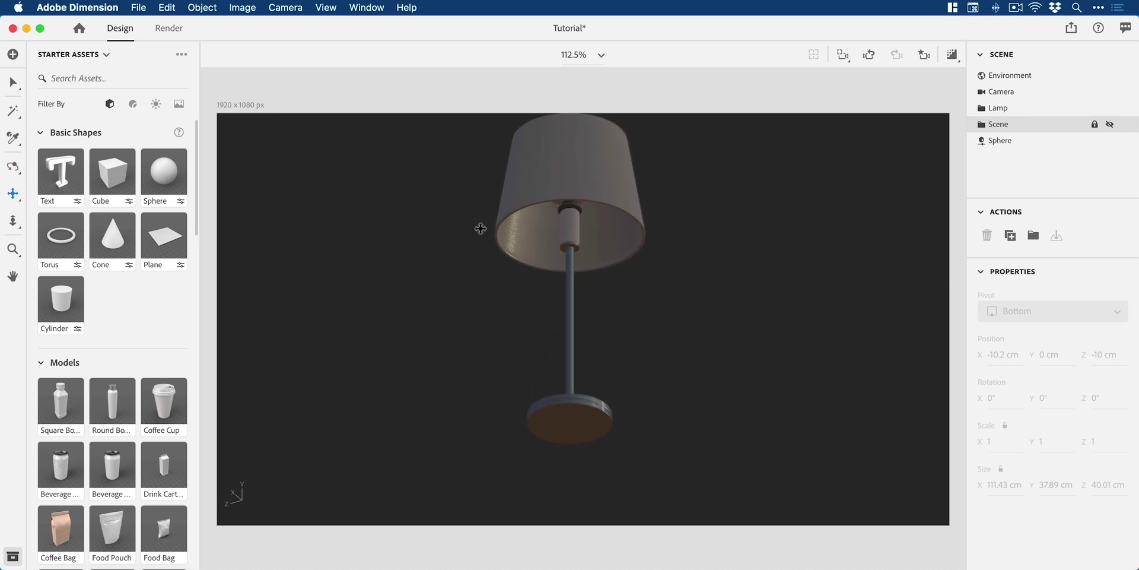
key(1)
drag(481, 228, 637, 113)
scroll(666, 265, up, 3)
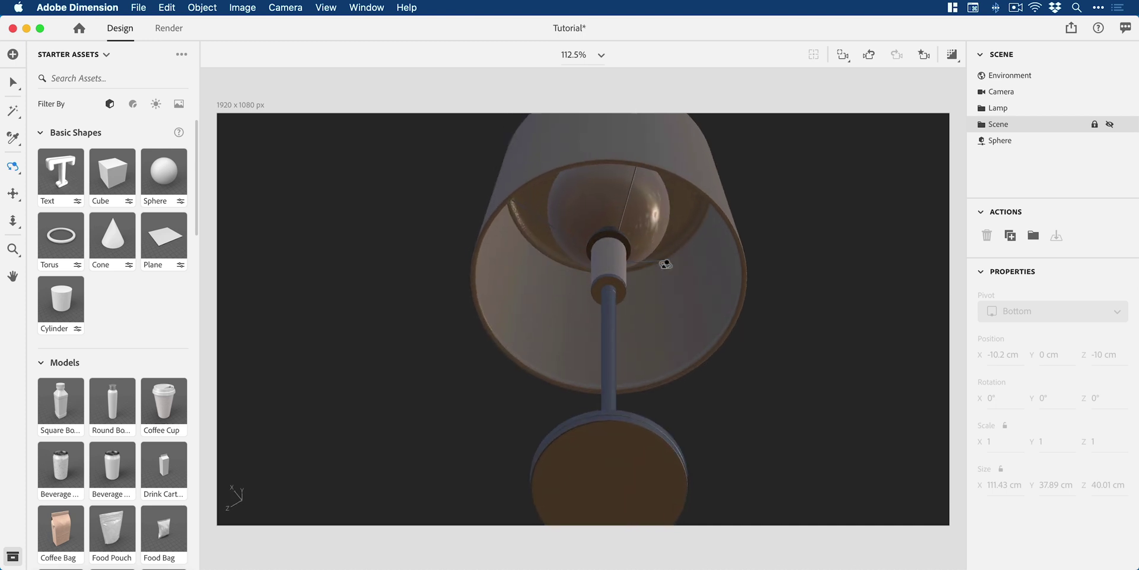
Select the Sphere and scale it down to a 0.9 cm bulb.
key(v)
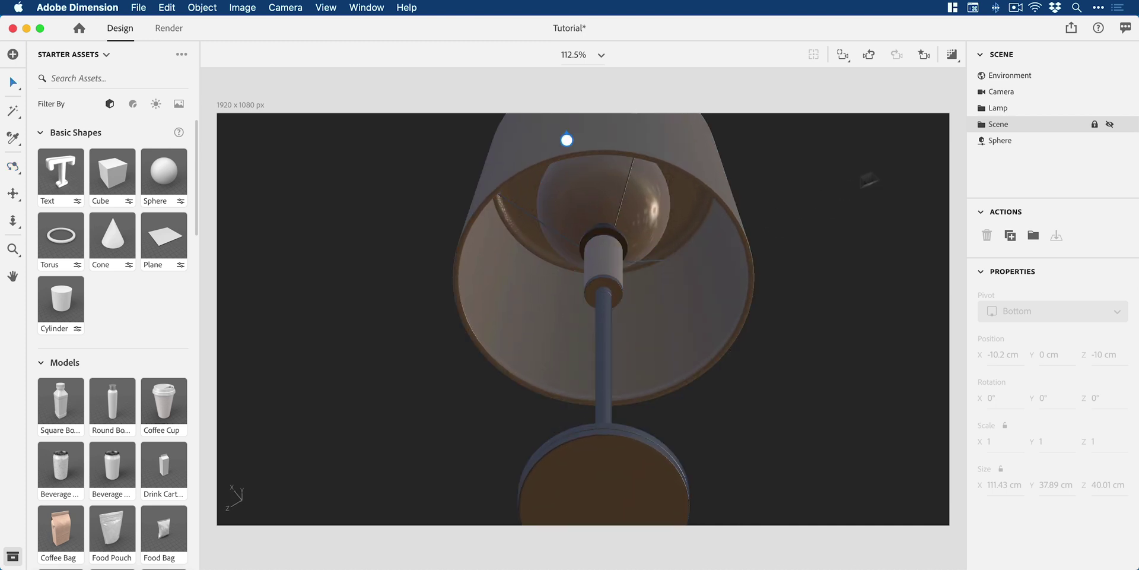
click(999, 141)
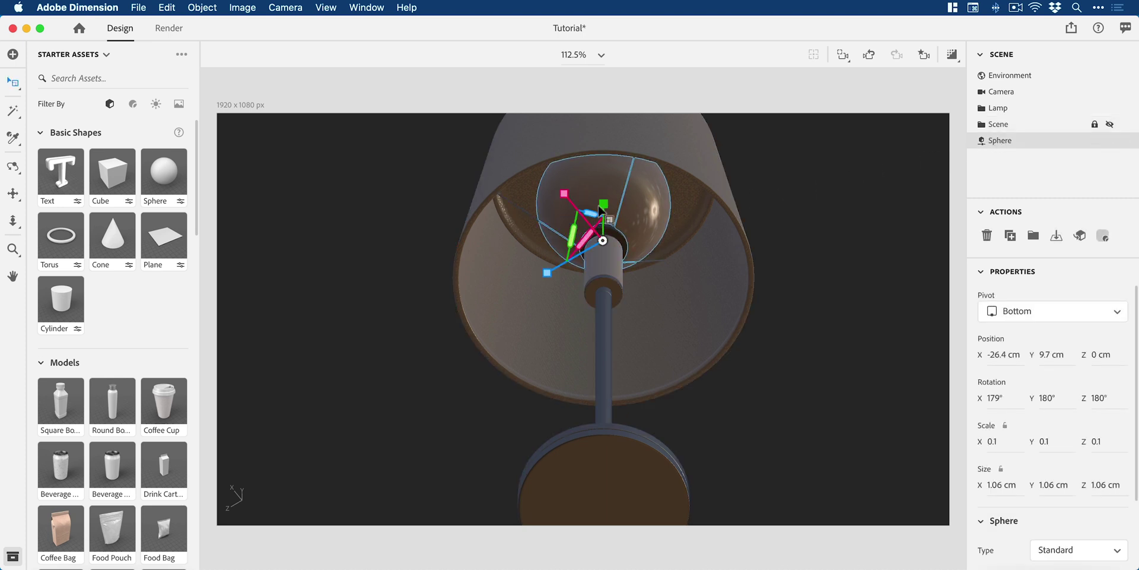
key(s)
drag(606, 218, 606, 399)
Return to the saved Camera view and rename the sphere to Bulb.
key(1)
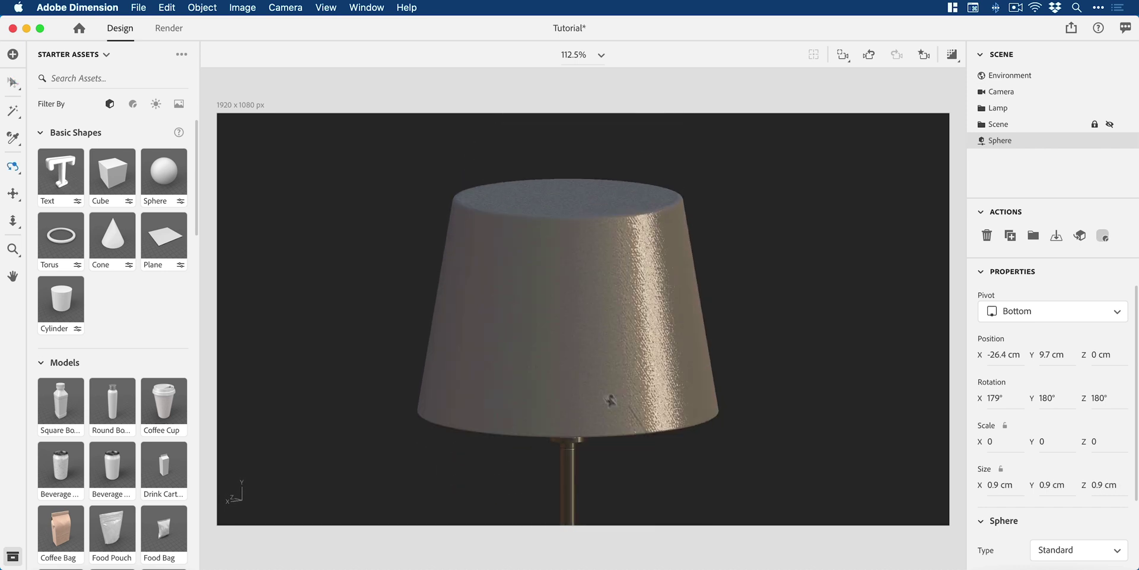
key(v)
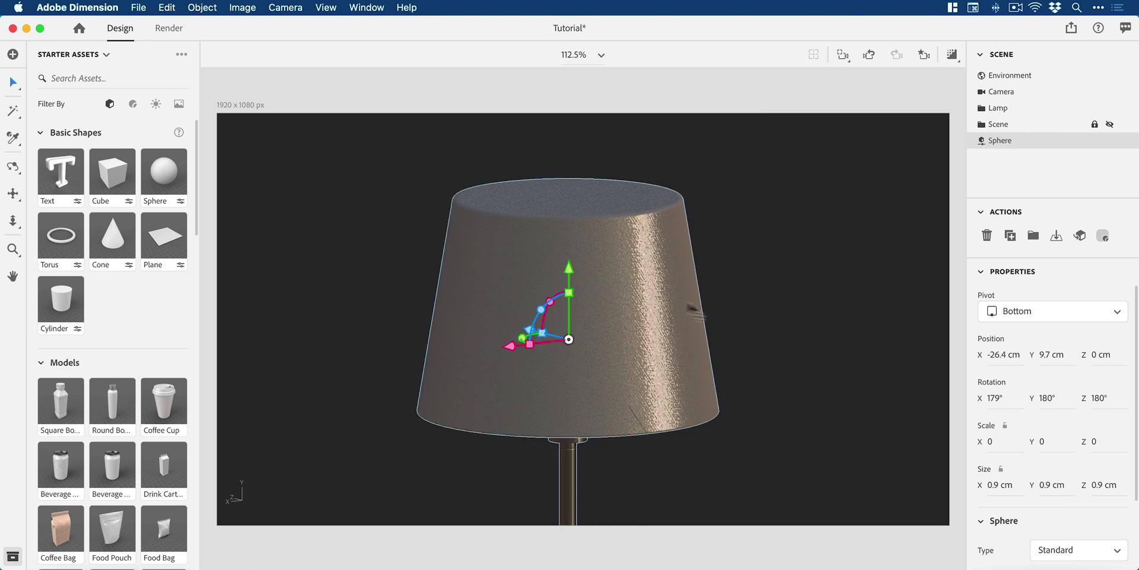
scroll(705, 318, down, 5)
key(1)
drag(705, 317, 618, 389)
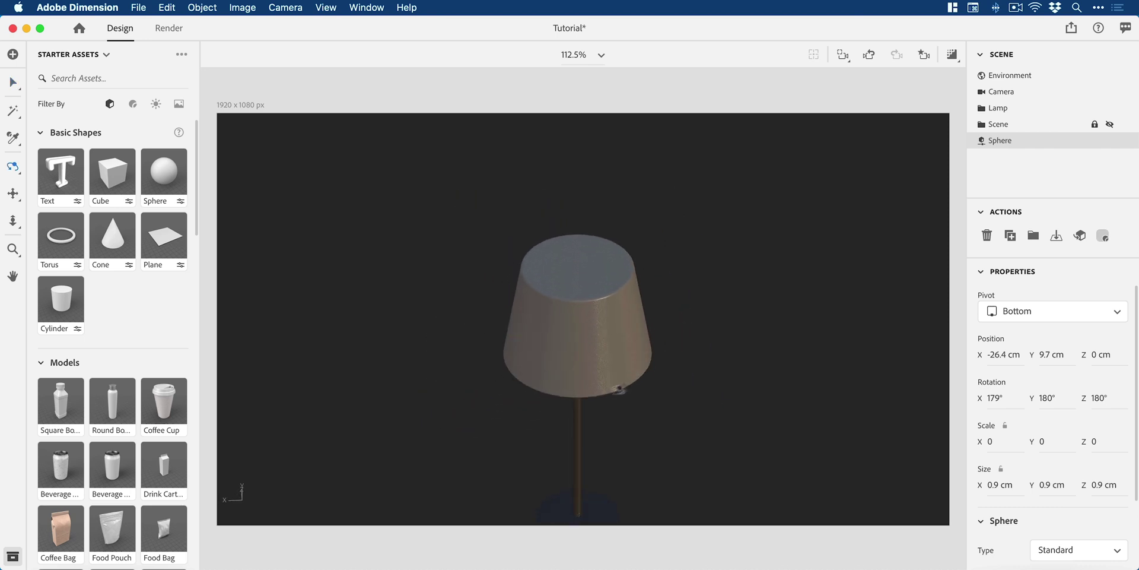
click(924, 54)
click(839, 105)
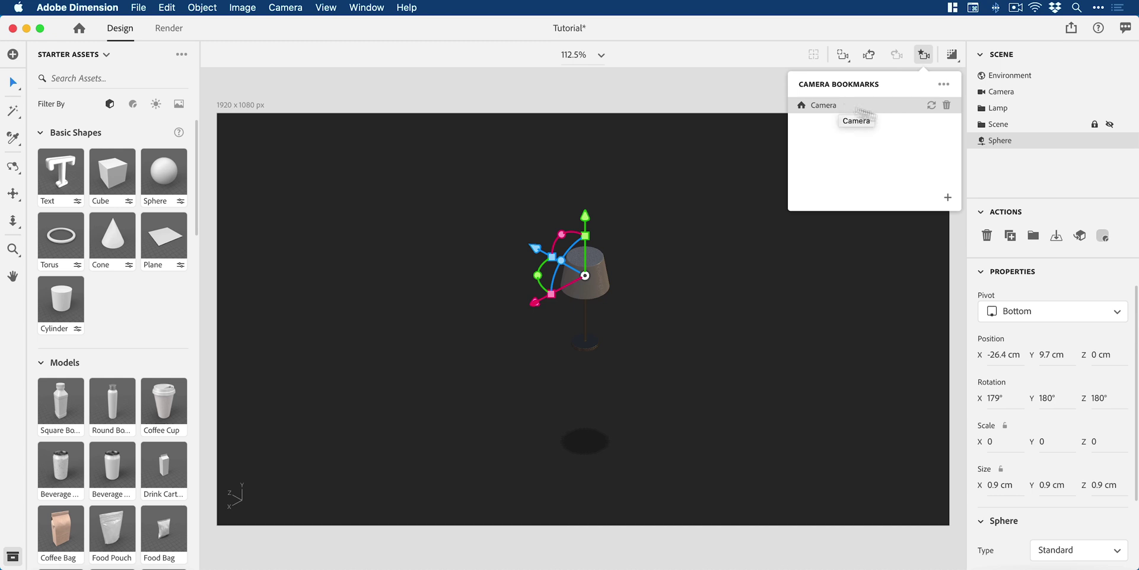
double_click(1000, 141)
text(Bulb)
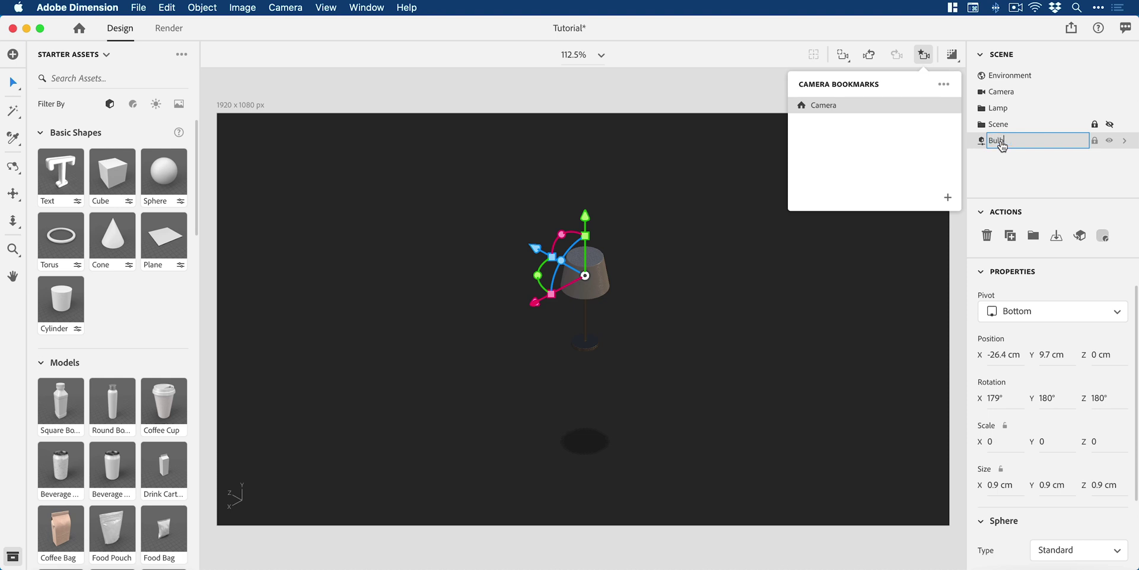
key(Return)
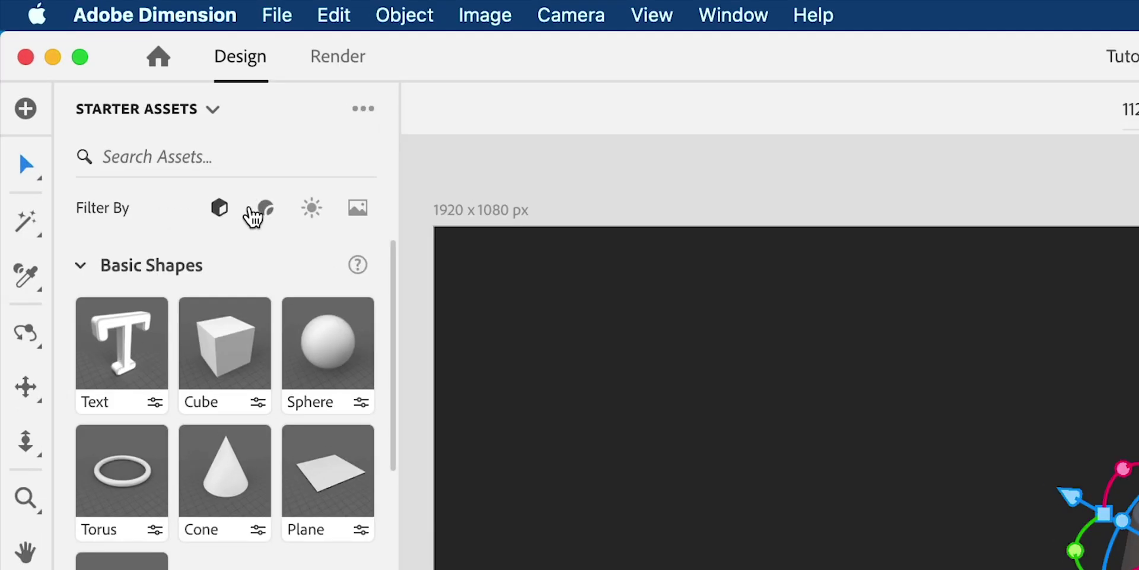
Apply the Glowing material to Bulb, turn on render preview and open the material for editing.
click(126, 105)
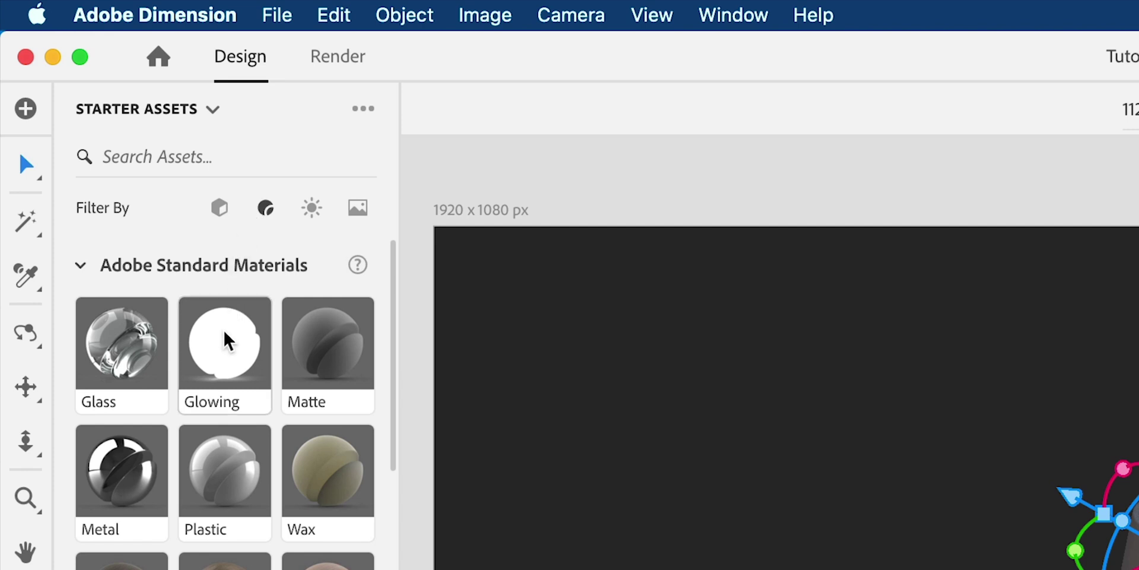
drag(226, 341, 1138, 294)
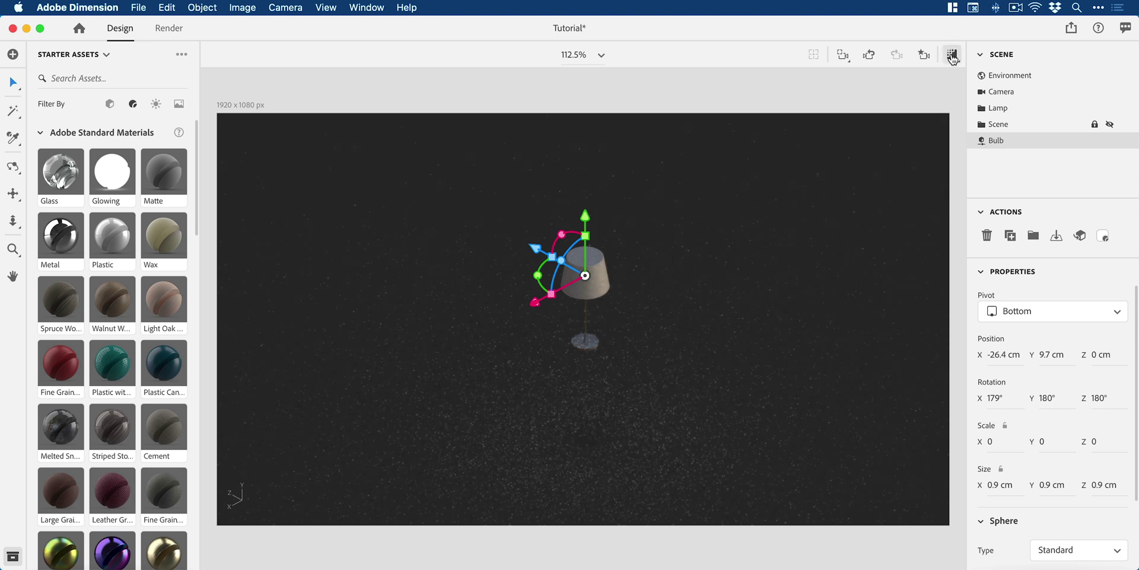
click(952, 56)
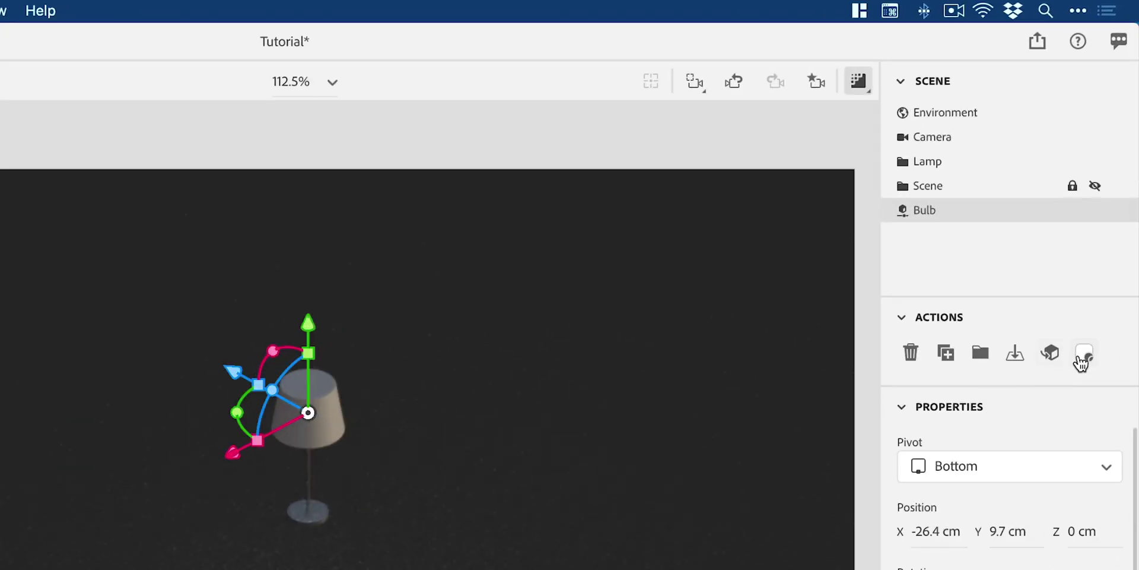
click(1102, 236)
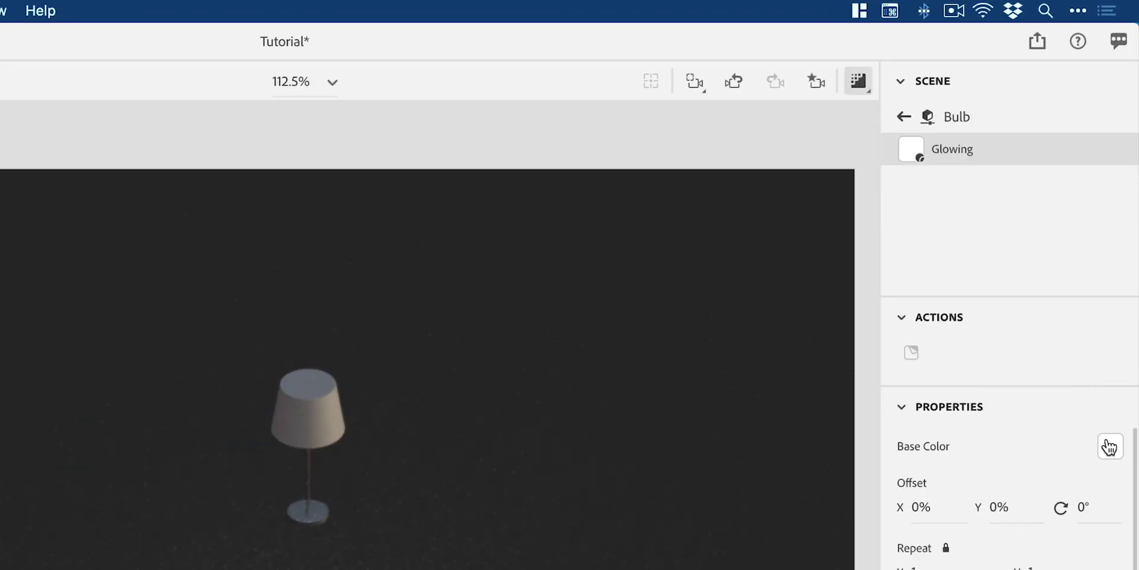
Set the Glowing material's base colour to red FF3838.
click(1108, 447)
drag(1010, 387, 1020, 318)
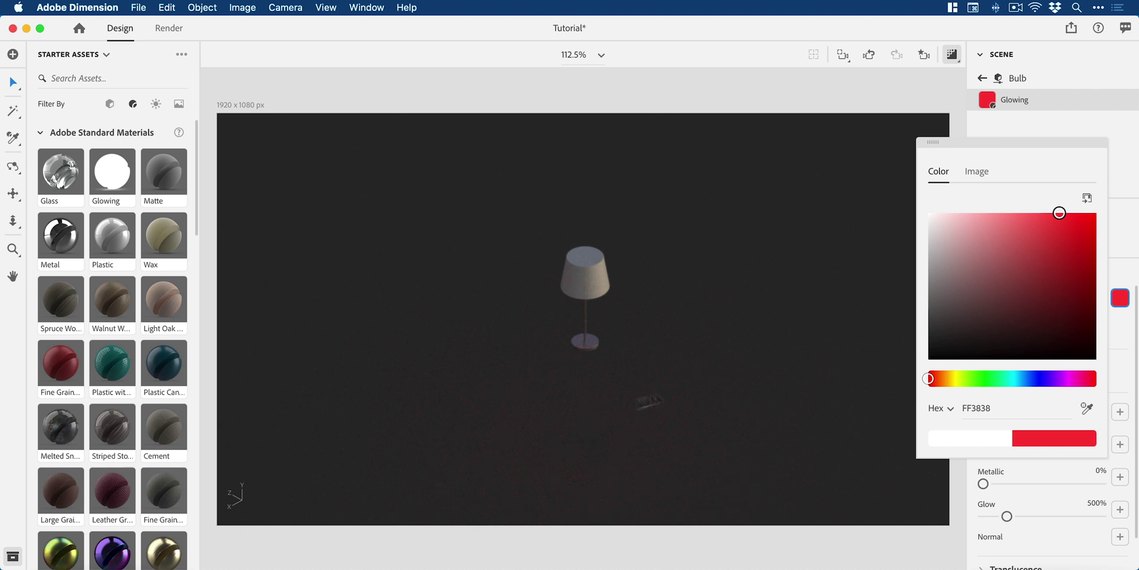
click(1136, 238)
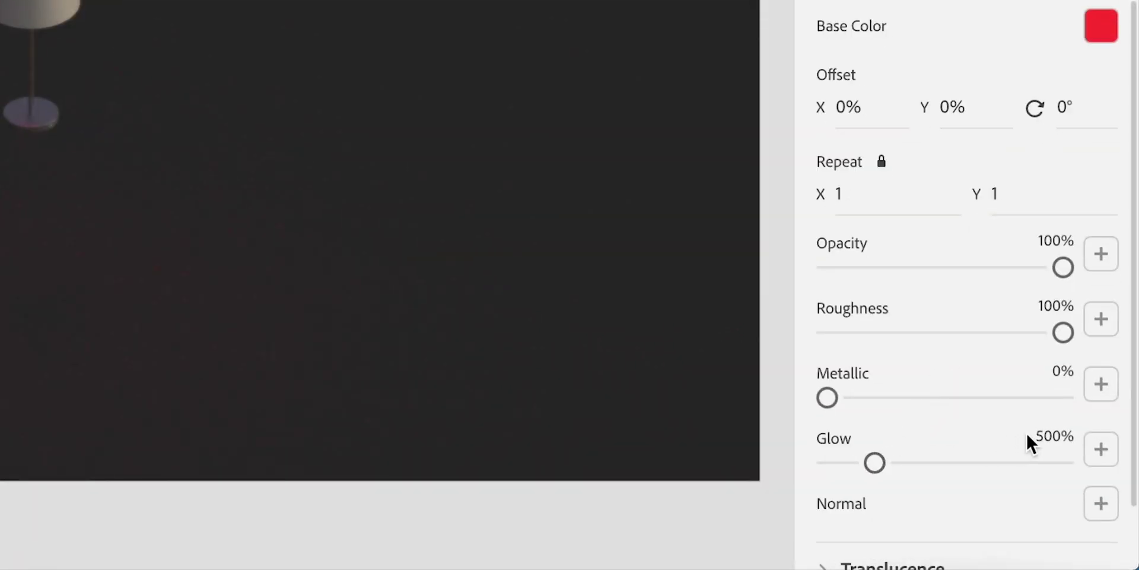
Set the bulb's Glow value to 100, after briefly trying 2,000%.
drag(878, 464, 1073, 457)
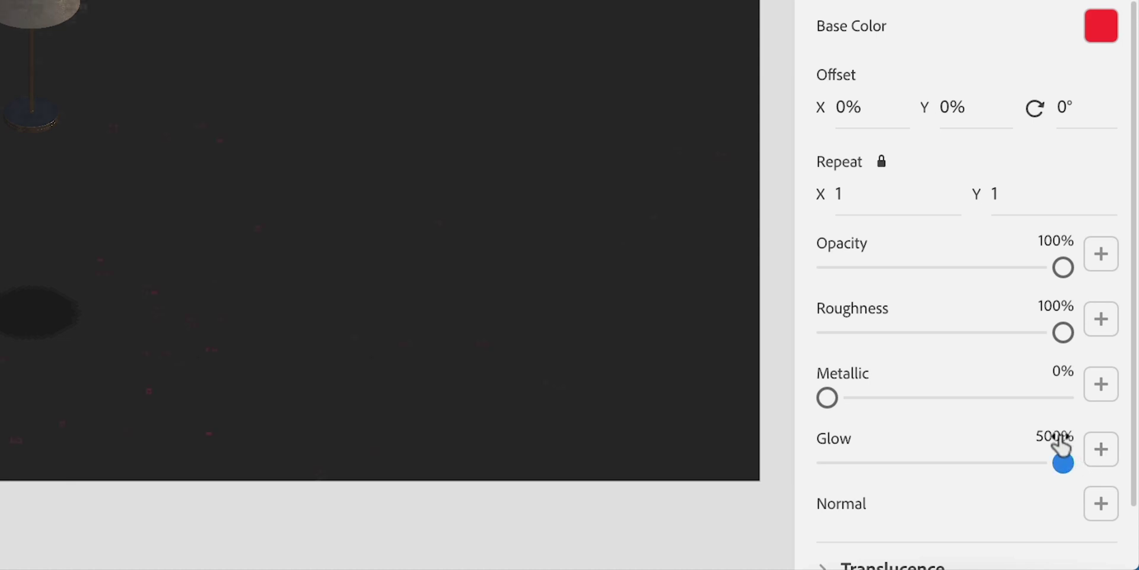
click(1060, 438)
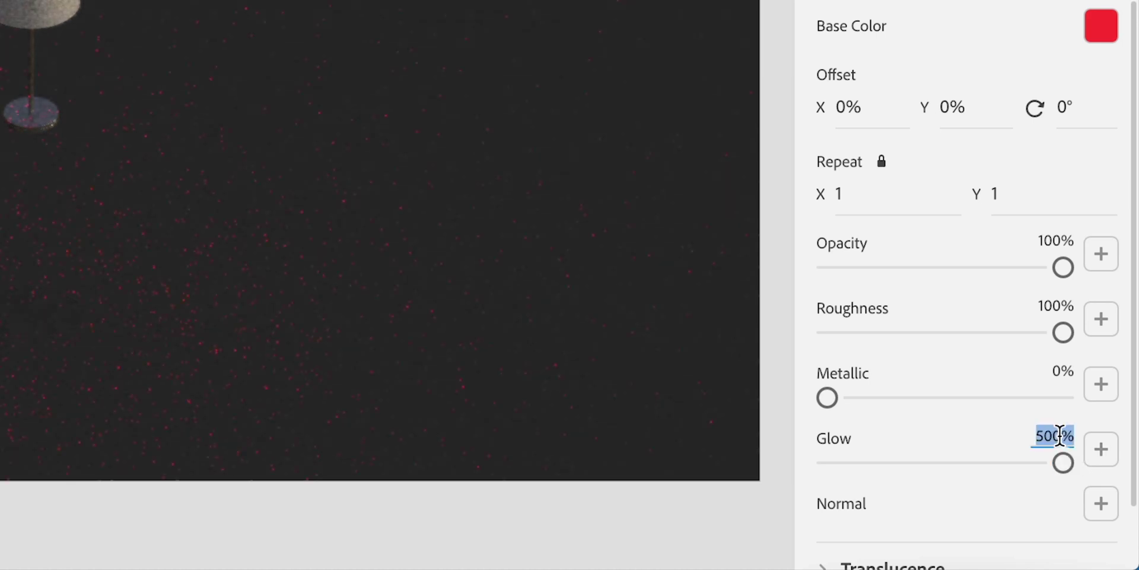
text(2,0)
text(000)
key(Return)
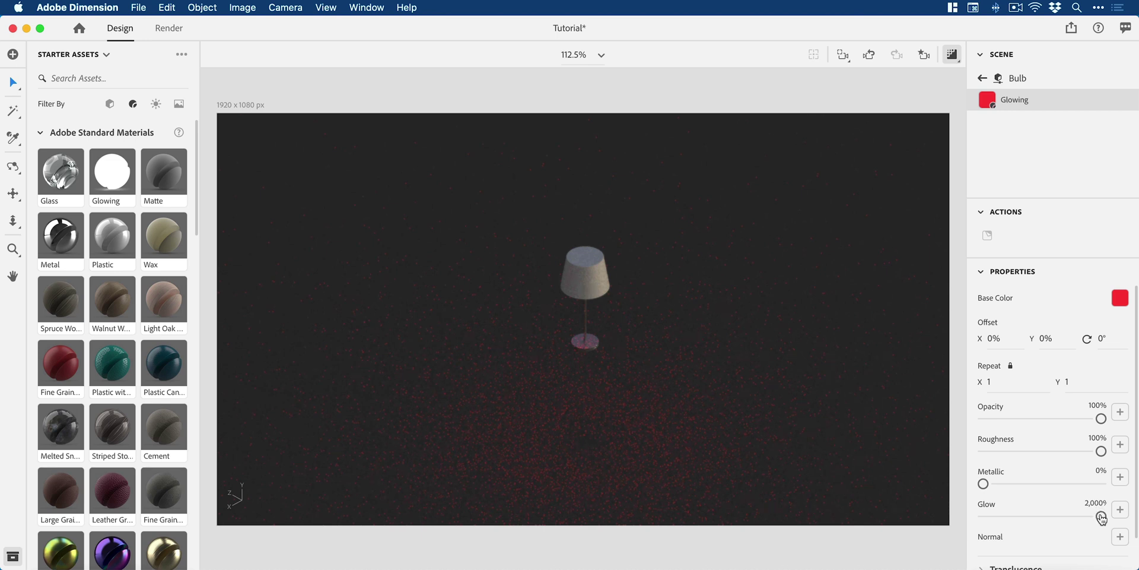
mouse_move(1101, 515)
mouse_down()
mouse_move(995, 518)
mouse_move(1111, 515)
mouse_up()
click(1096, 502)
text(100)
key(Return)
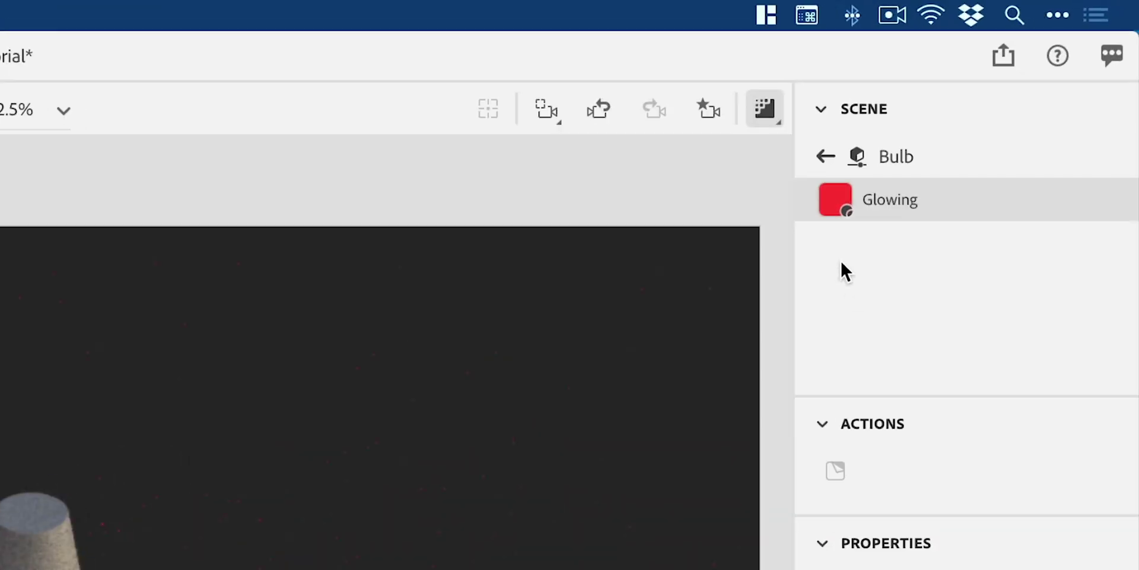
Unhide the Scene group and select the Lampshade Fabric object.
click(828, 157)
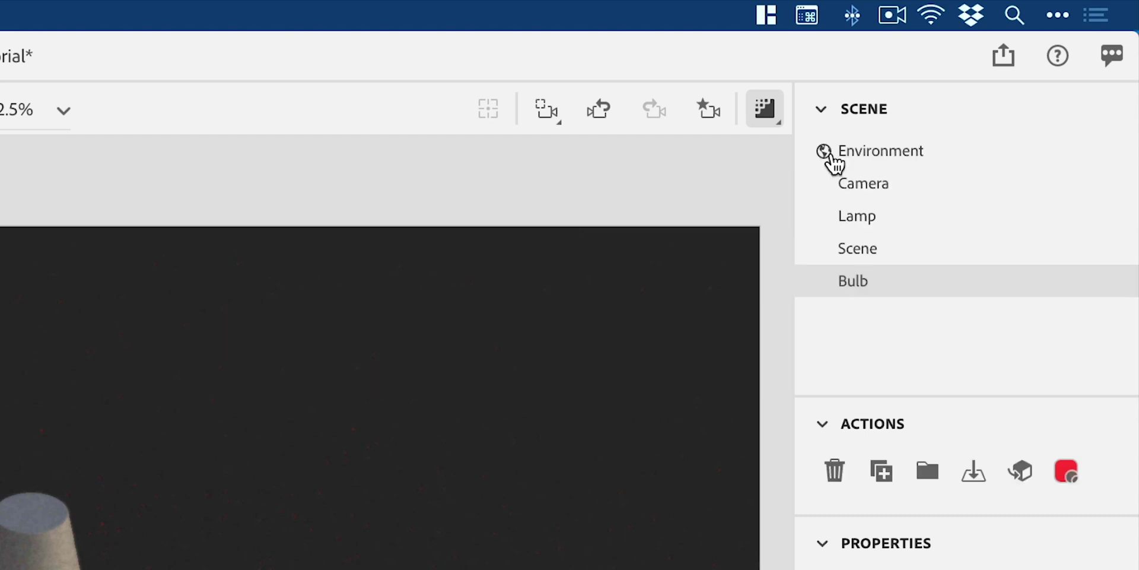
click(1080, 253)
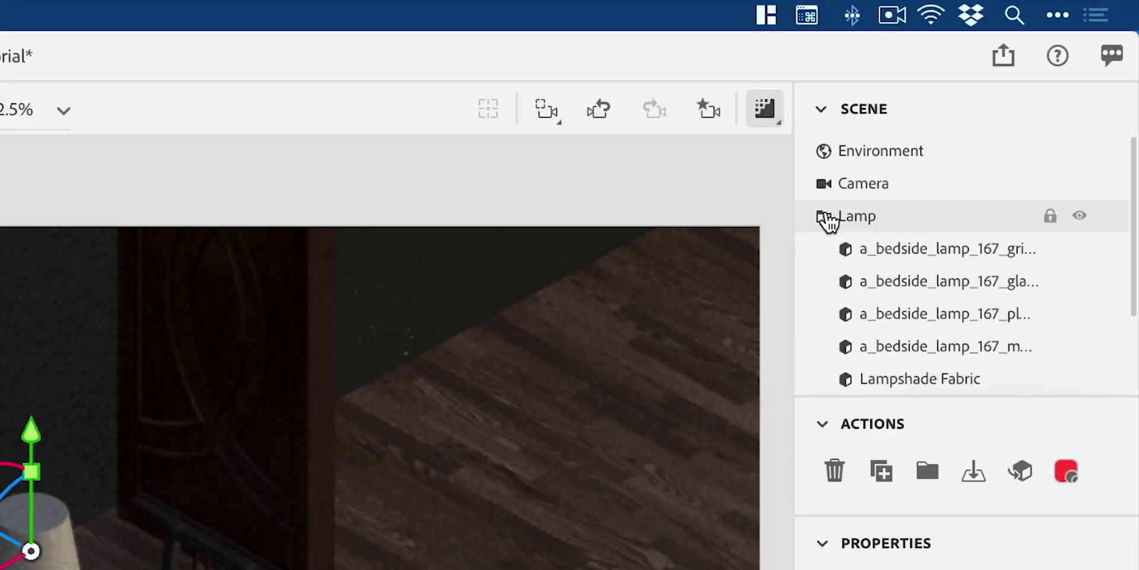
click(936, 383)
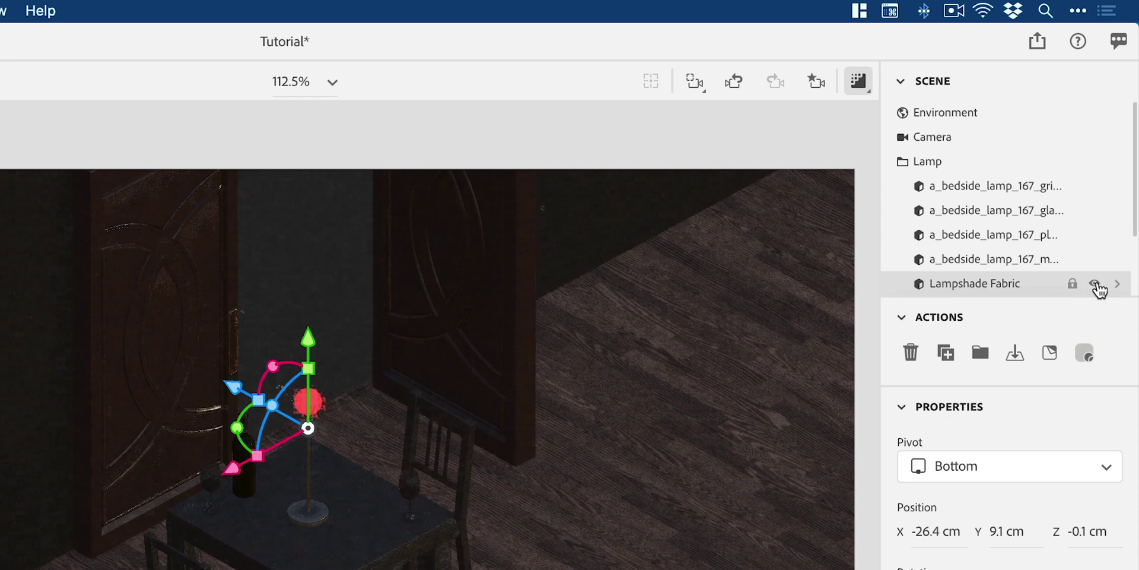
click(1096, 284)
click(1095, 284)
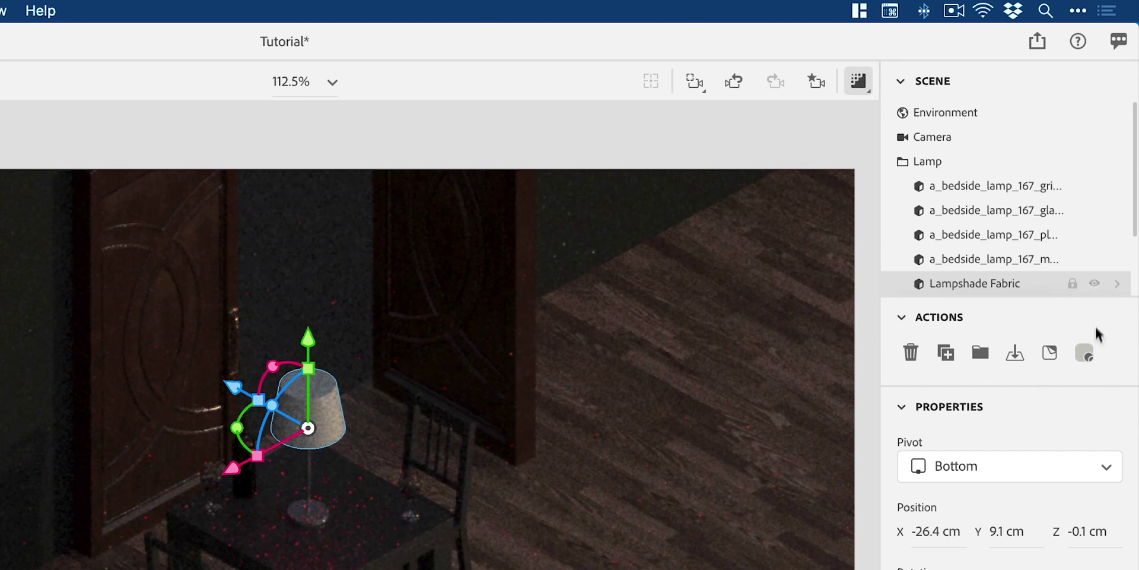
Give the lampshade fabric material 41% Translucence with Density 7.09.
click(1091, 349)
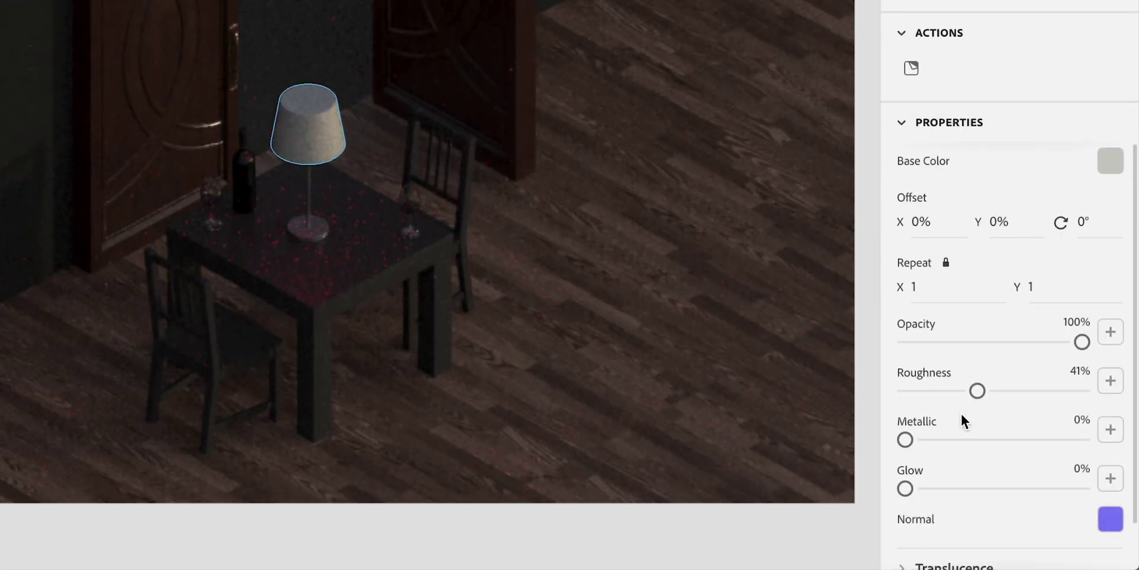
scroll(960, 411, down, 2)
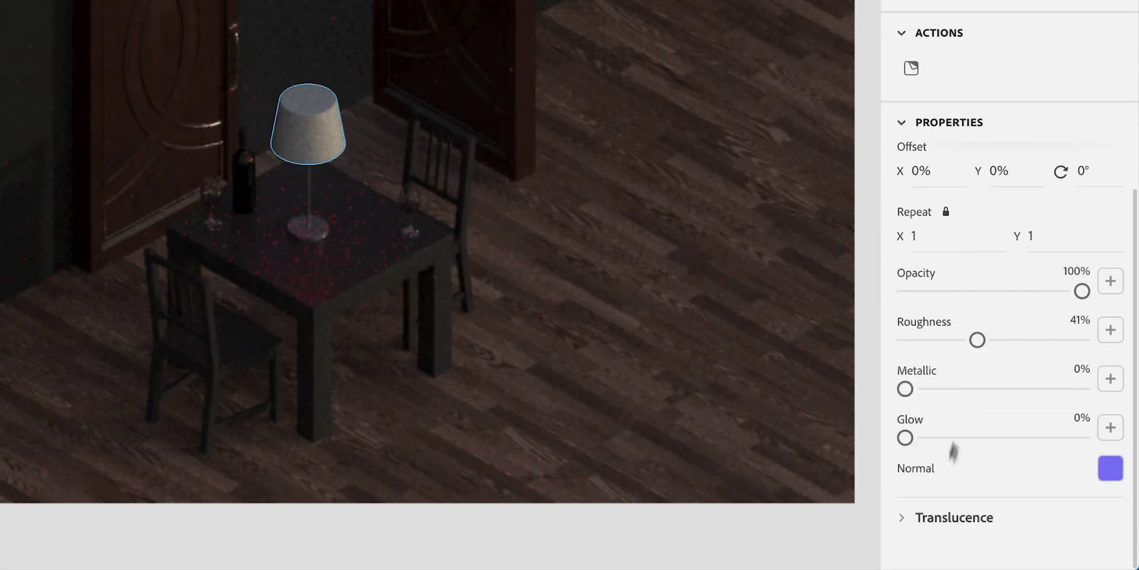
click(902, 518)
scroll(956, 474, down, 5)
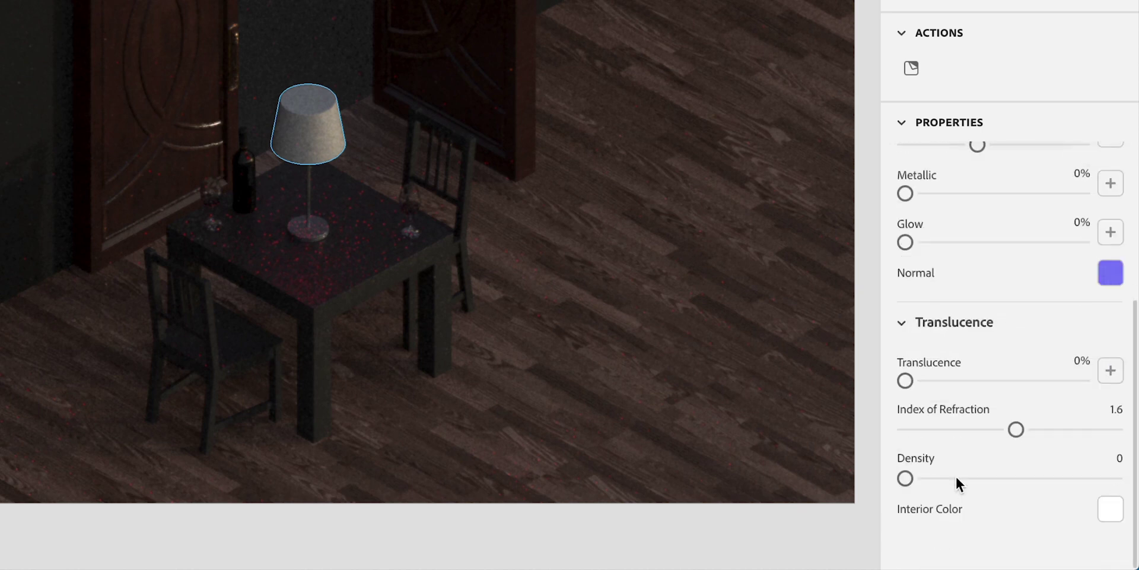
drag(907, 380, 980, 382)
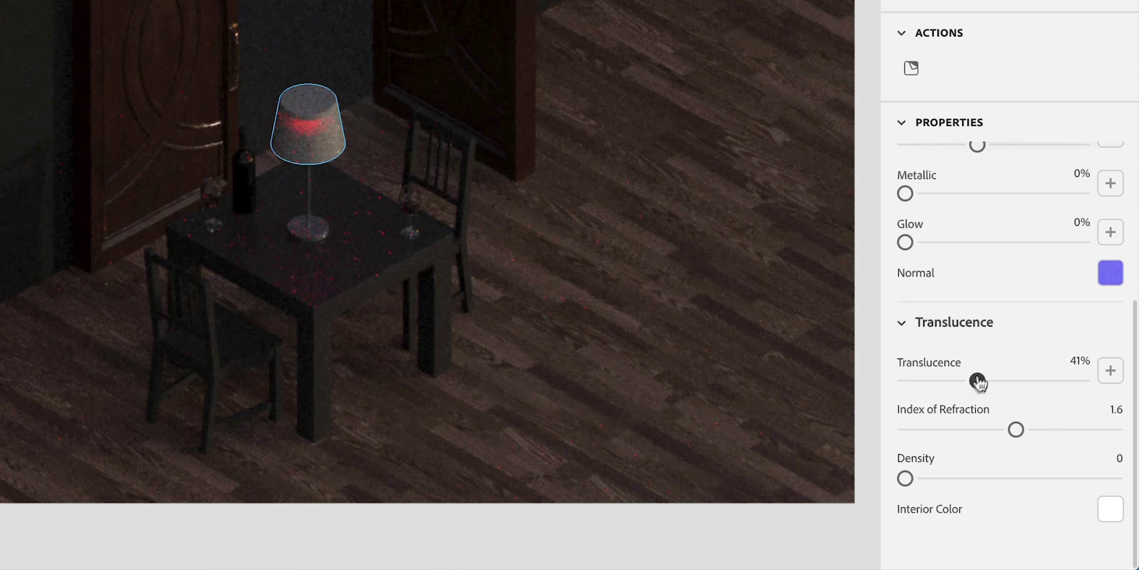
drag(905, 477, 1055, 474)
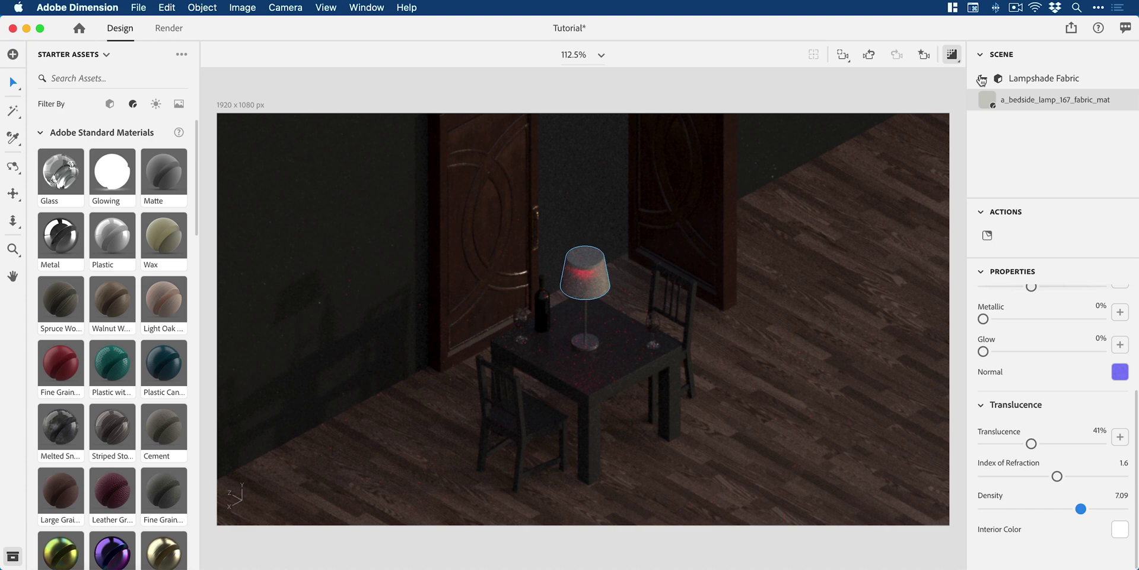
With render preview off, add a 20 cm Cube from the 3D models assets to the scene.
click(982, 78)
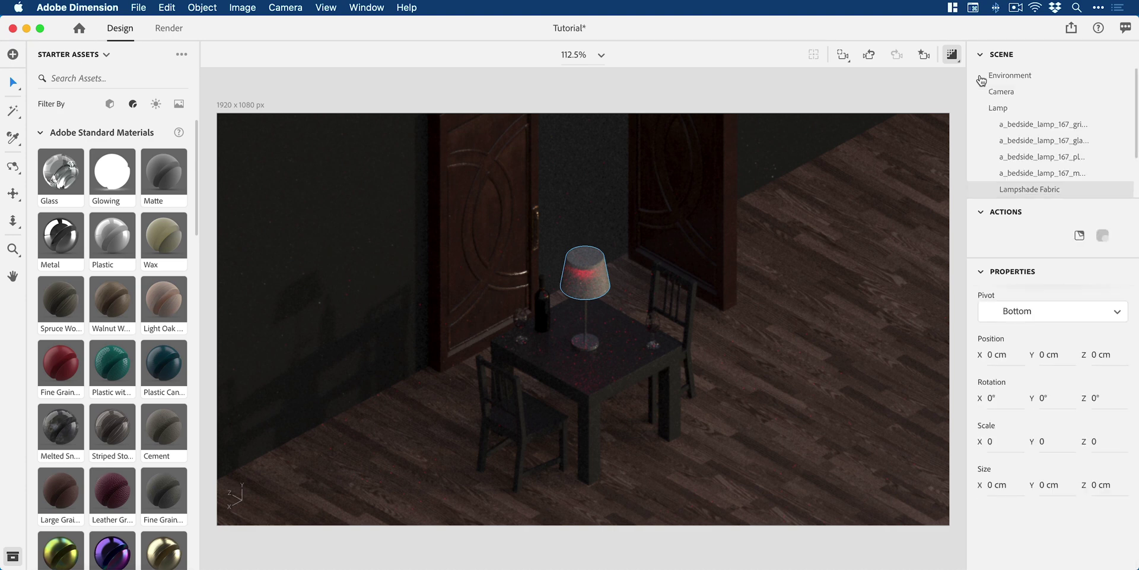
click(951, 54)
scroll(508, 159, down, 3)
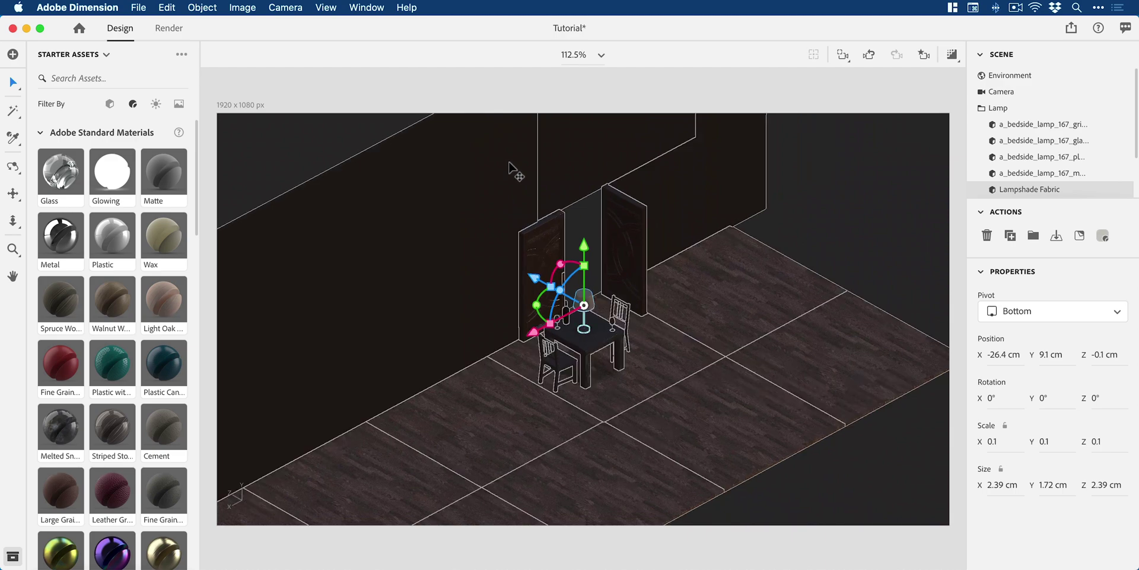
scroll(510, 166, down, 5)
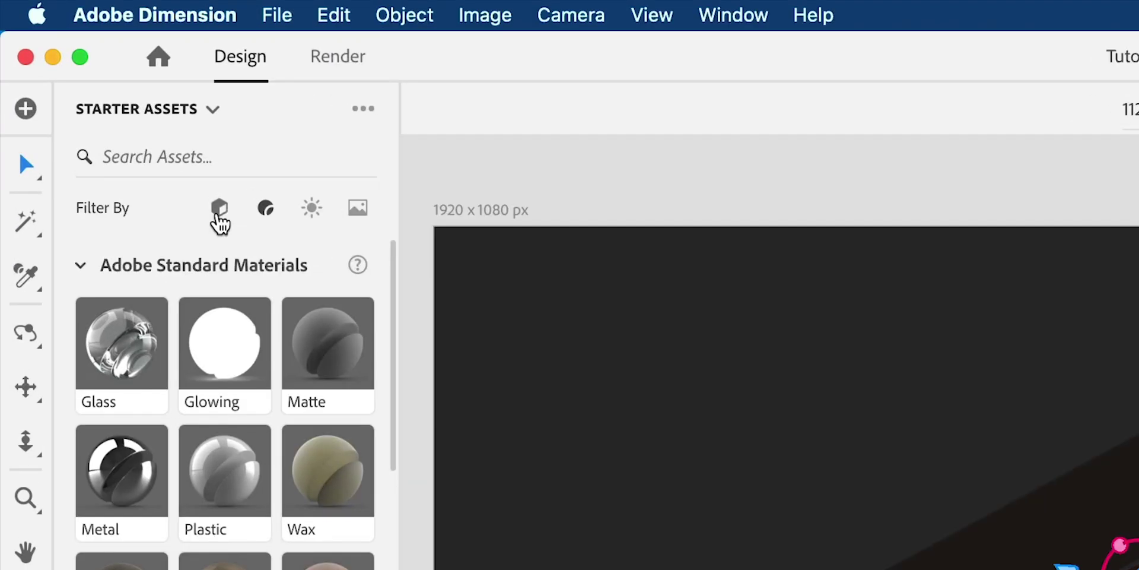
click(109, 105)
drag(216, 330, 778, 512)
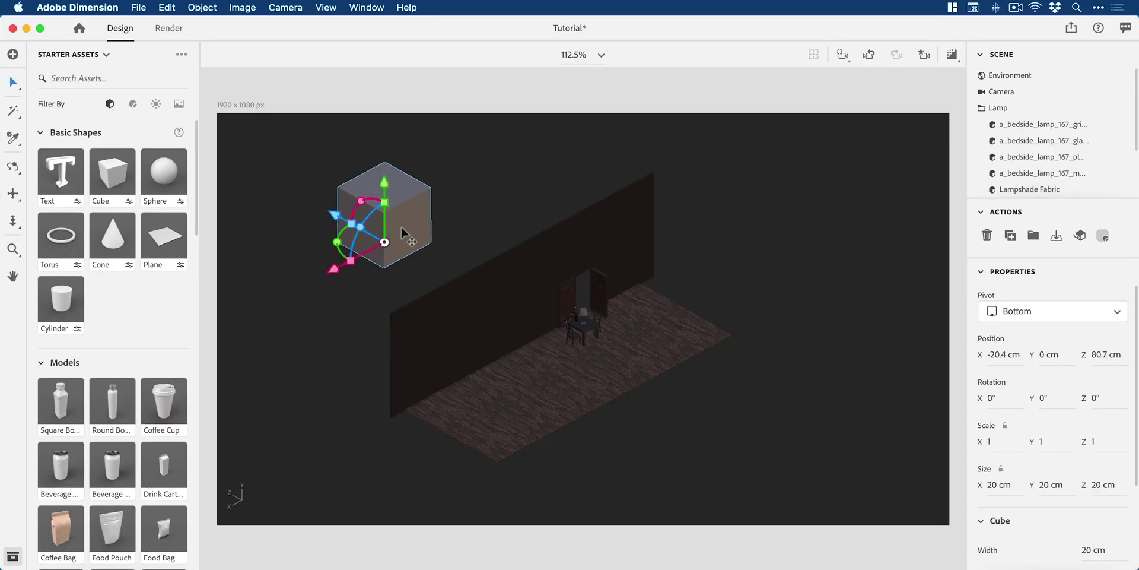
Move the cube outside the room to X -40.4 cm and Z 40.2 cm.
key(1)
drag(401, 226, 732, 306)
key(v)
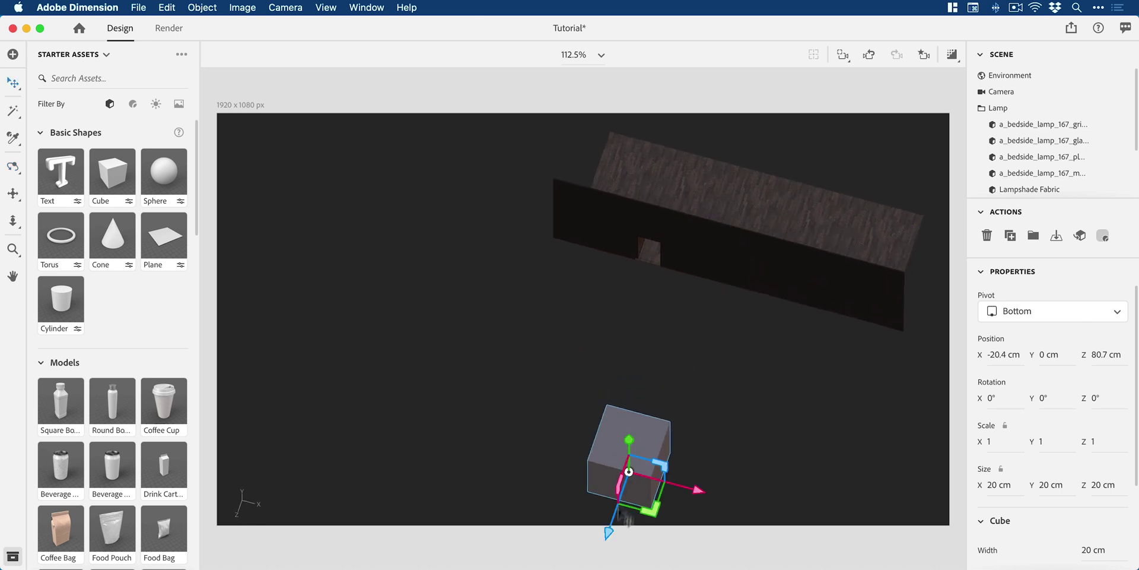
drag(702, 492, 638, 475)
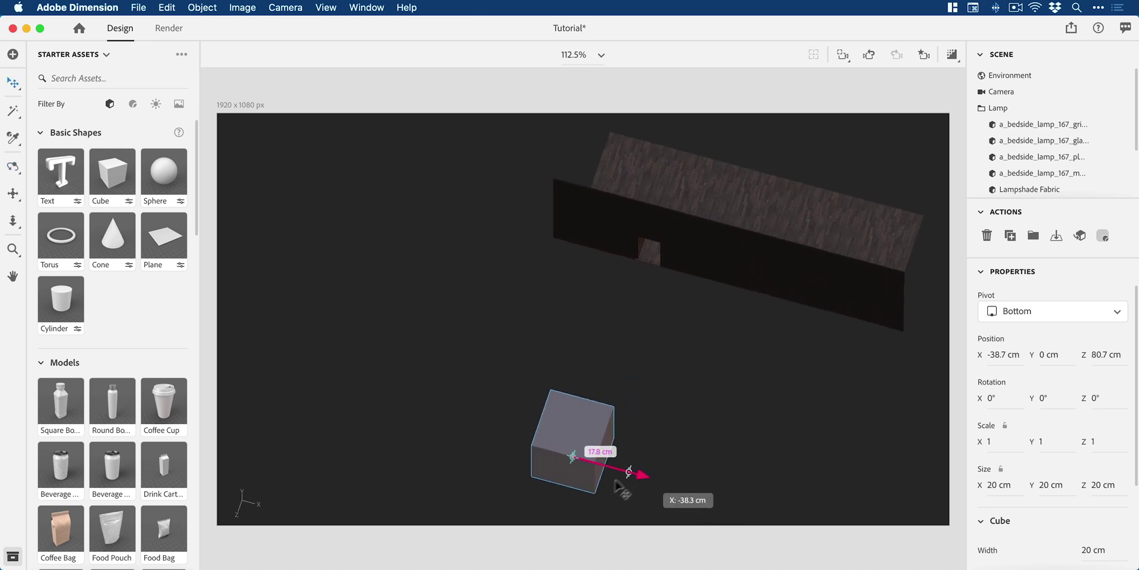
drag(545, 515, 566, 451)
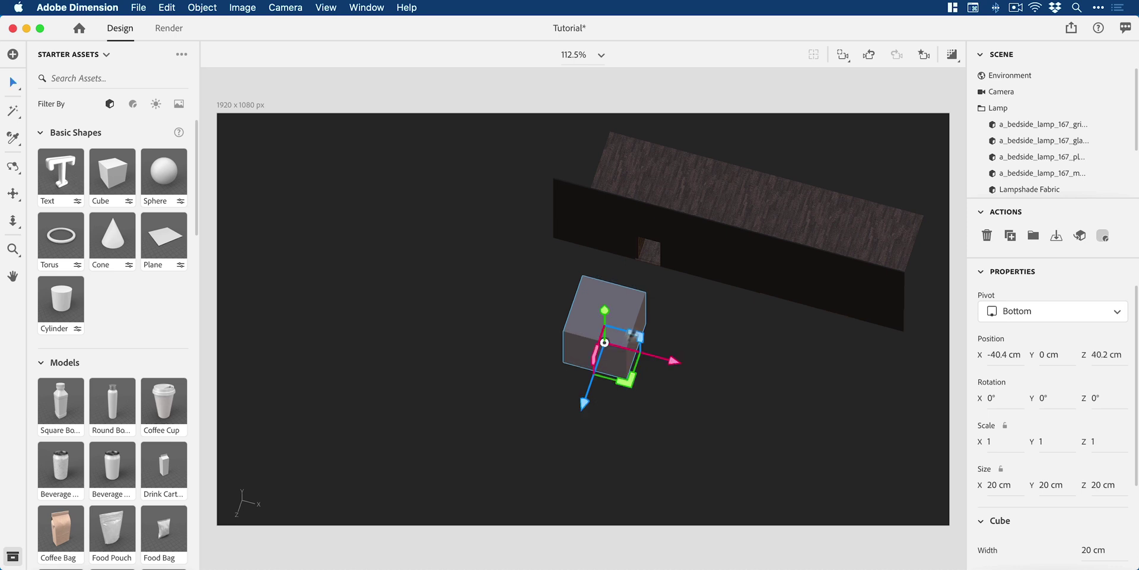
key(1)
drag(611, 380, 666, 242)
key(v)
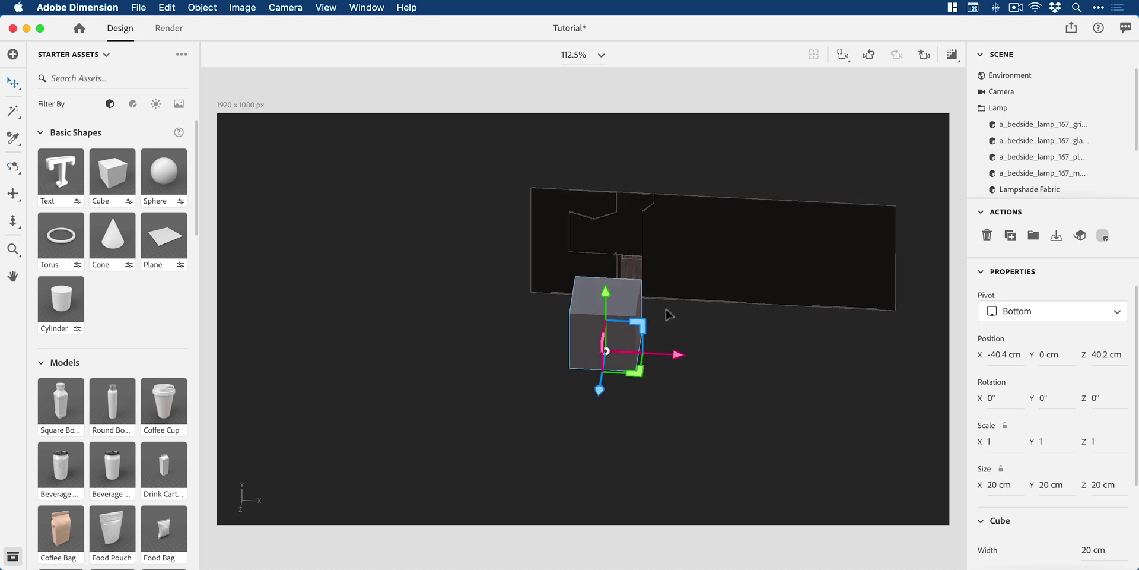
Fine-tune the cube's X position to -36.3 cm near the doorway.
mouse_move(682, 359)
mouse_down()
mouse_move(692, 363)
mouse_move(687, 247)
mouse_move(693, 373)
mouse_up()
key(1)
key(v)
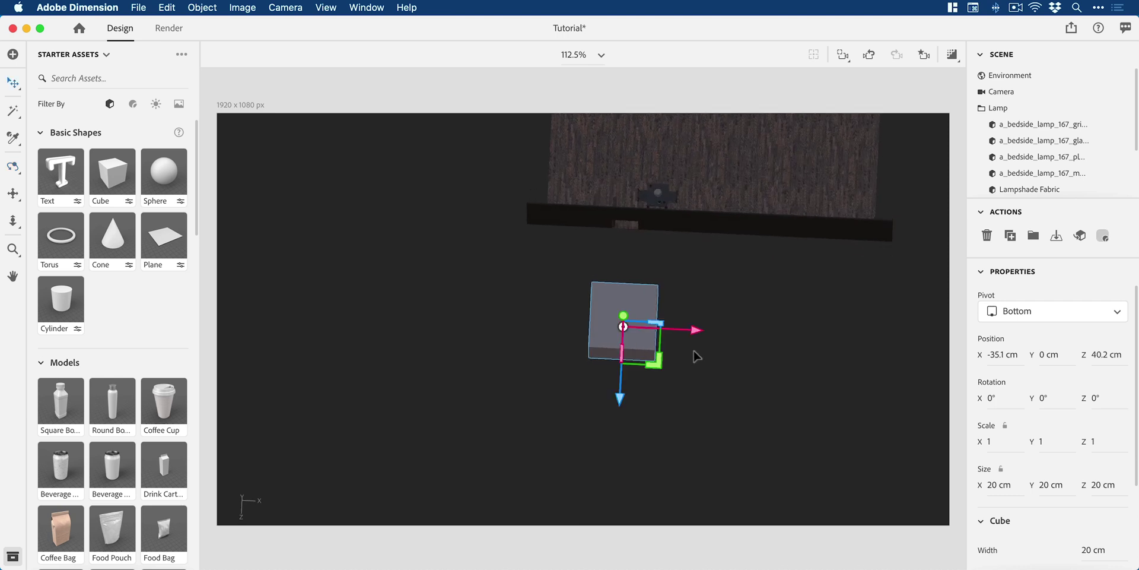
drag(697, 331, 692, 331)
key(1)
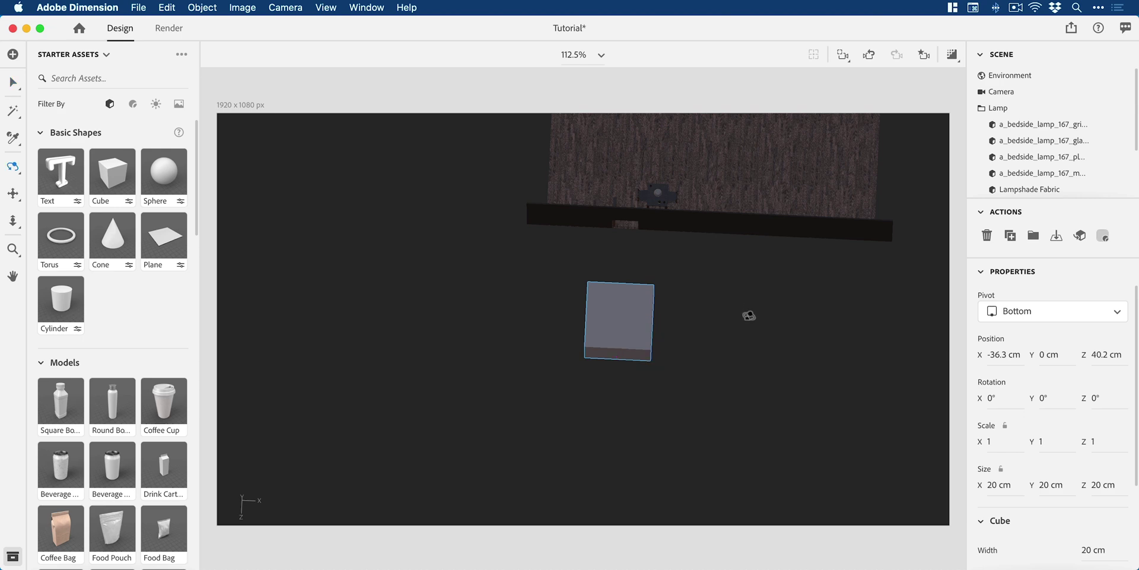
drag(757, 317, 382, 186)
key(v)
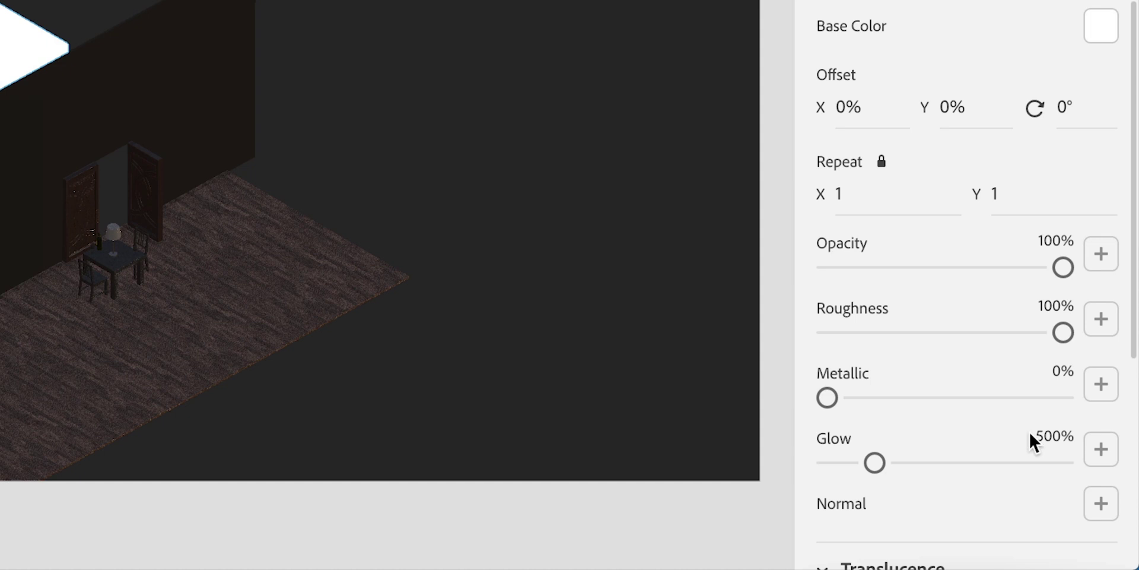
Set the cube's Glowing material Glow to 1500%.
click(1037, 441)
text(1500)
key(Return)
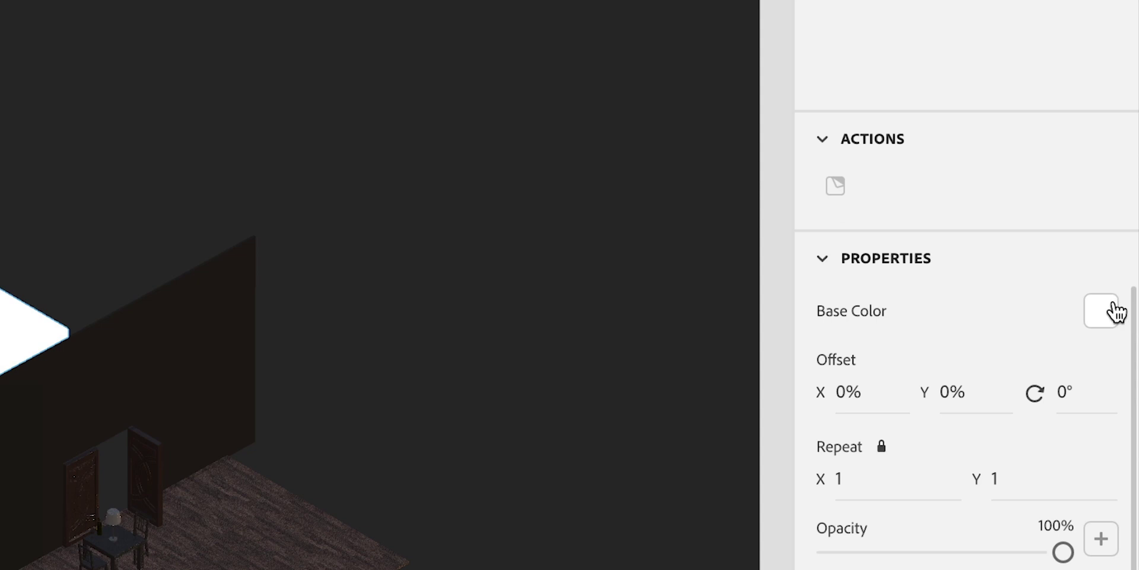
Change the cube's glow base colour to pale yellow FFE175.
click(1114, 26)
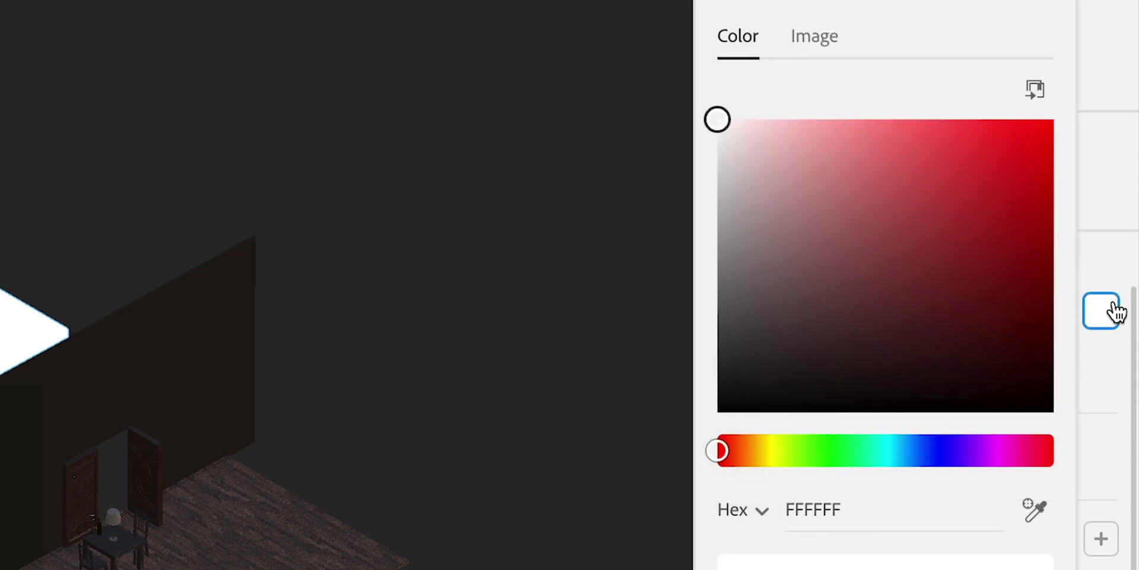
drag(771, 451, 762, 454)
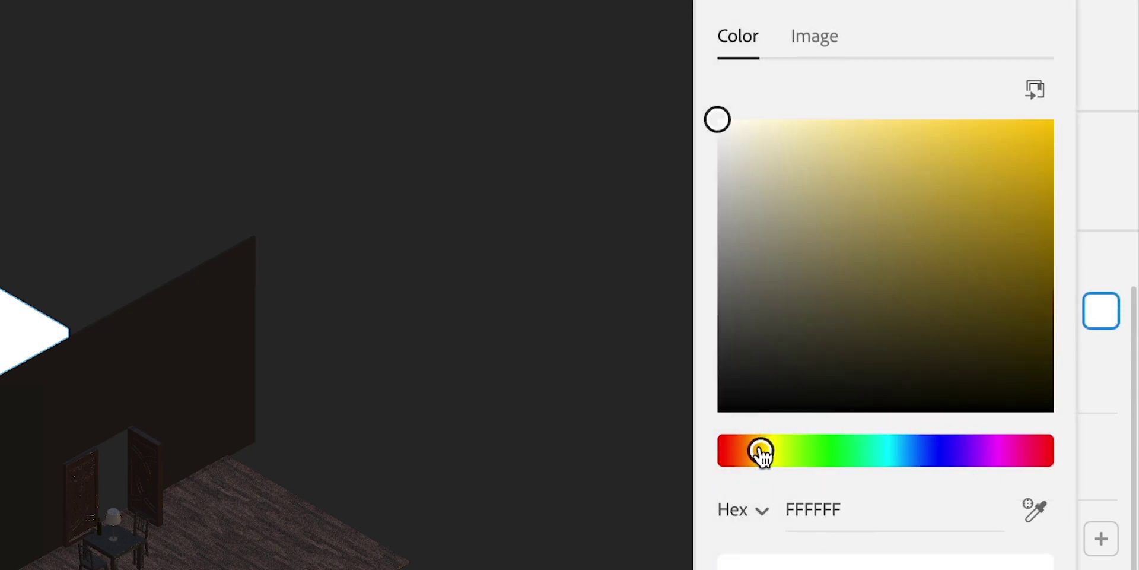
drag(921, 121, 901, 96)
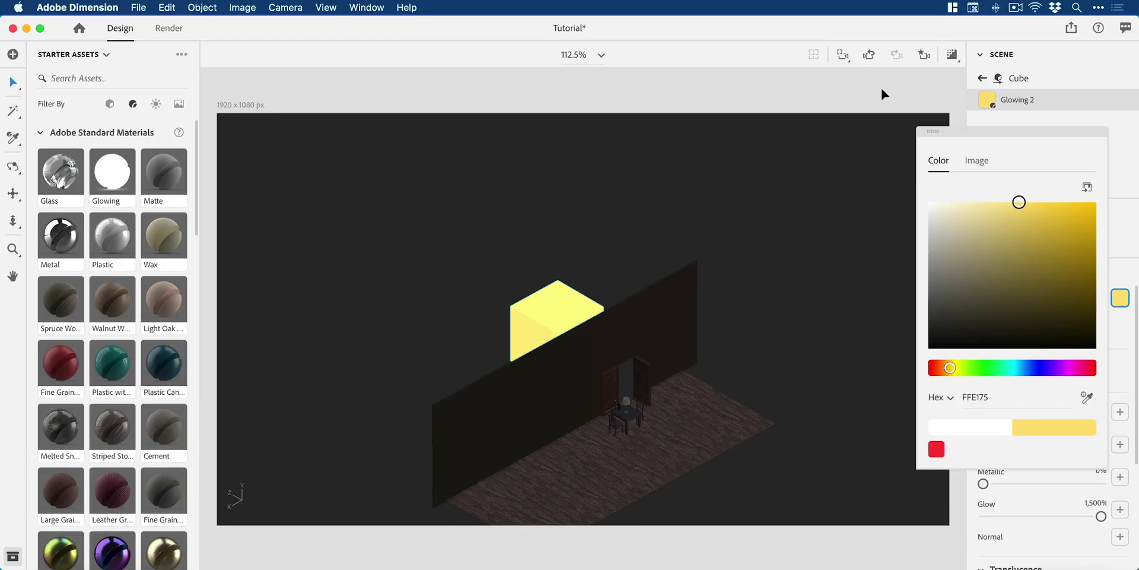
click(882, 89)
Switch to the saved 'Camera' bookmark view and turn Render Preview back on.
click(924, 55)
click(870, 107)
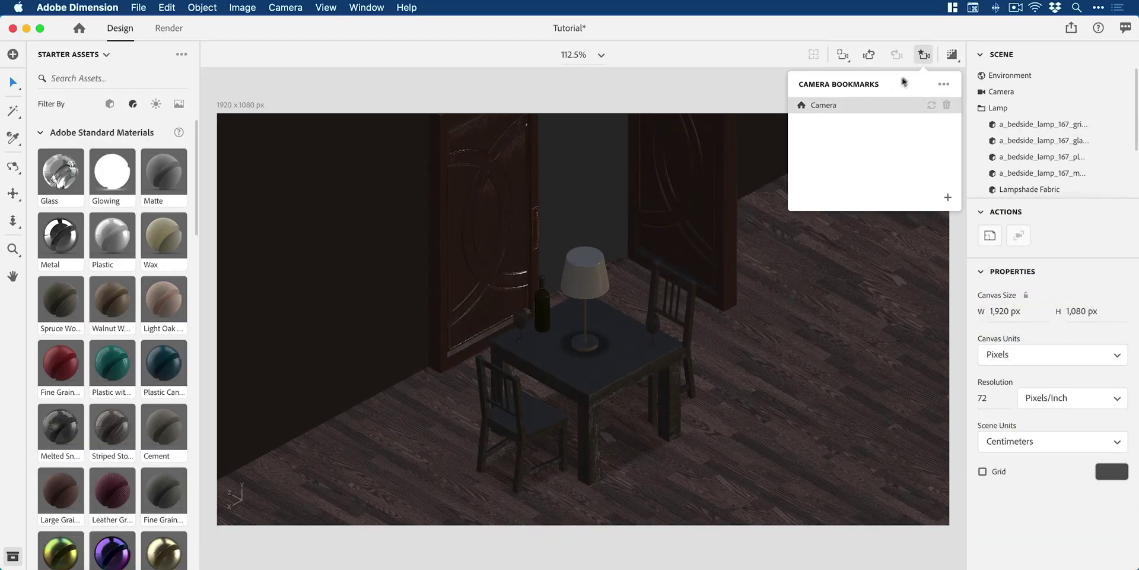
click(925, 57)
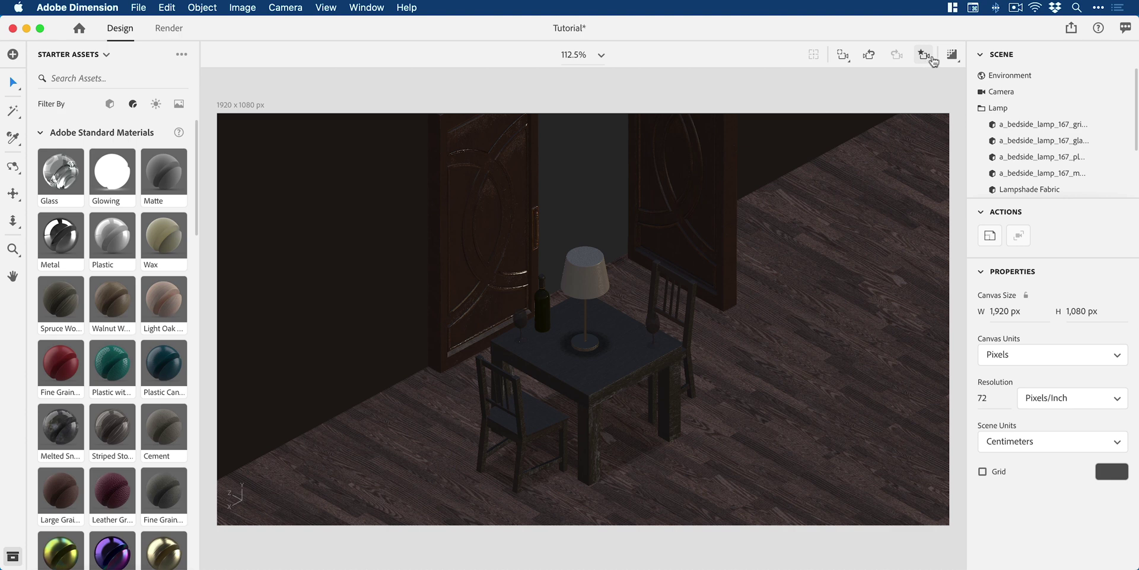
click(950, 58)
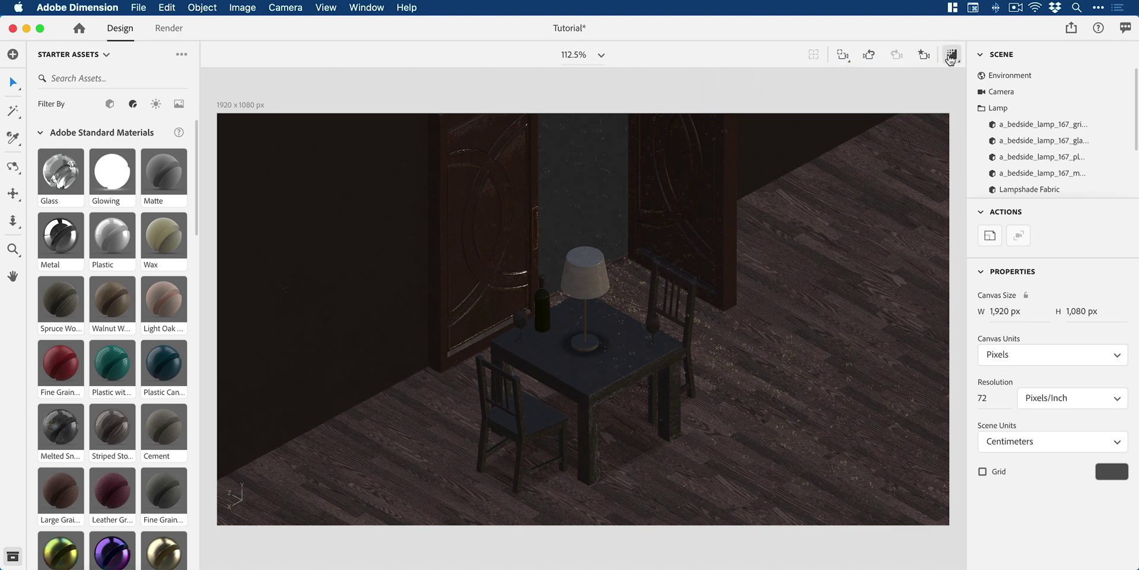